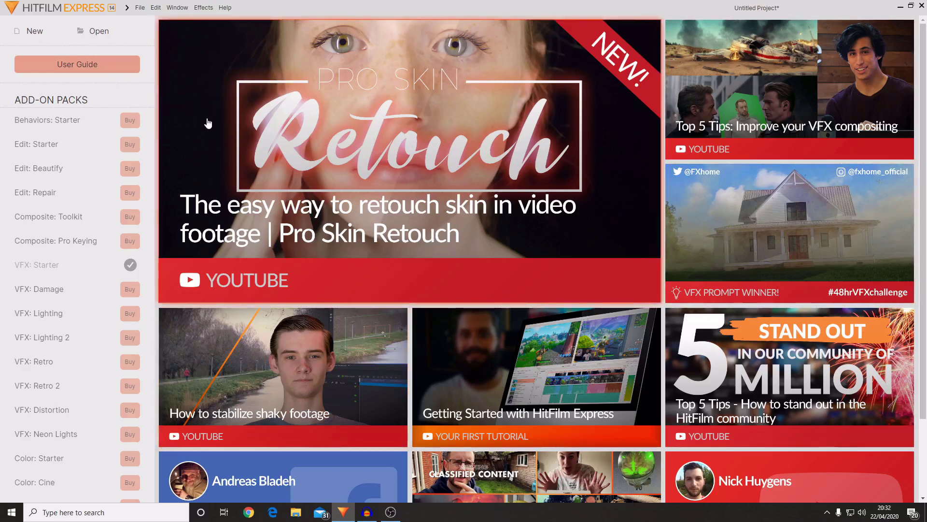
Start a new project, browse the template presets, and keep 1080p Full HD @ 30 fps
click(11, 32)
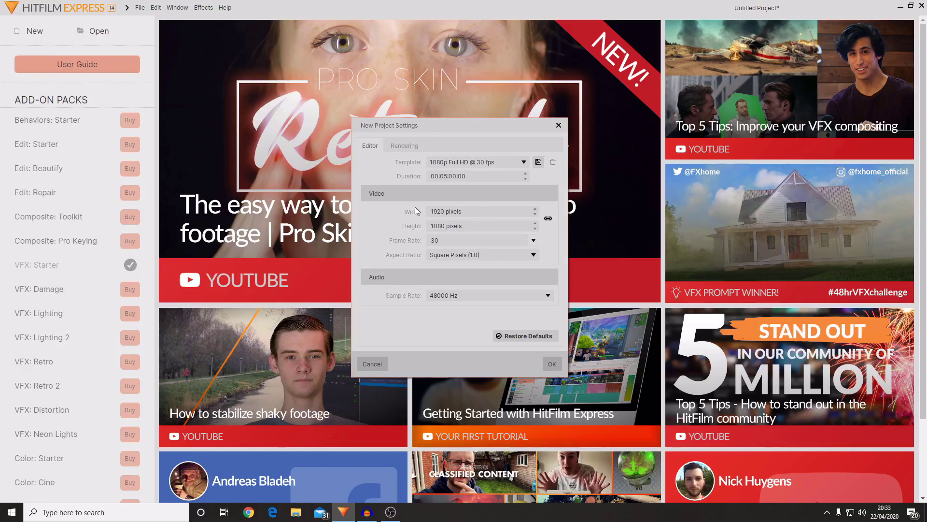
click(459, 163)
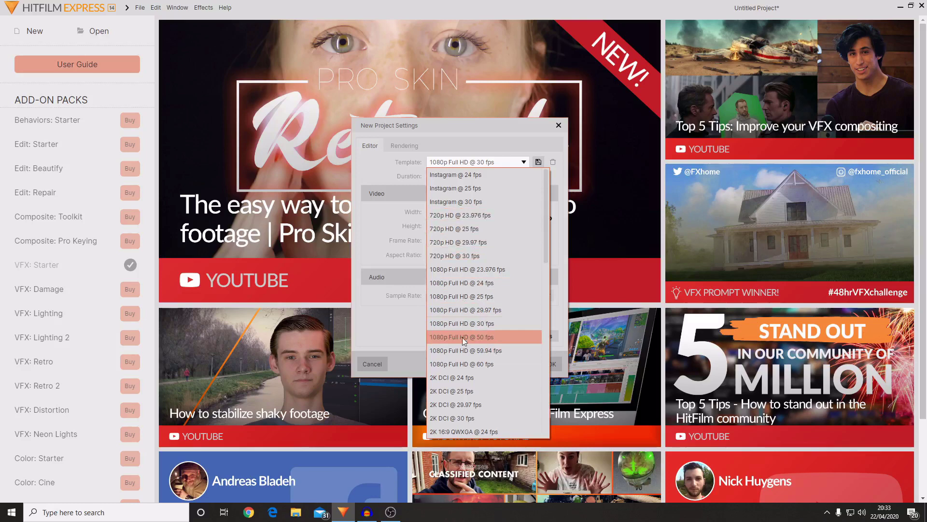
scroll(489, 295, down, 3)
scroll(499, 352, down, 5)
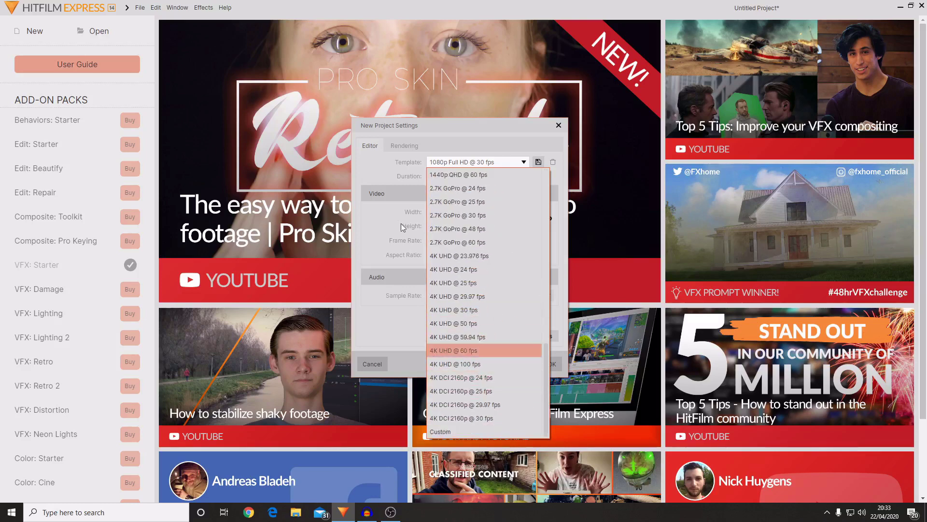
click(382, 225)
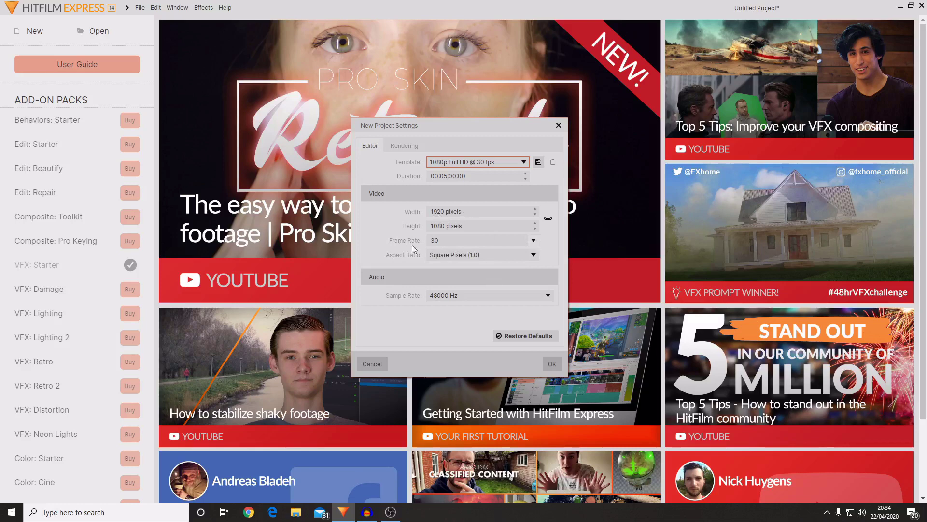
Confirm the project settings with frame rate 30 fps and audio sample rate 48000 Hz
click(483, 240)
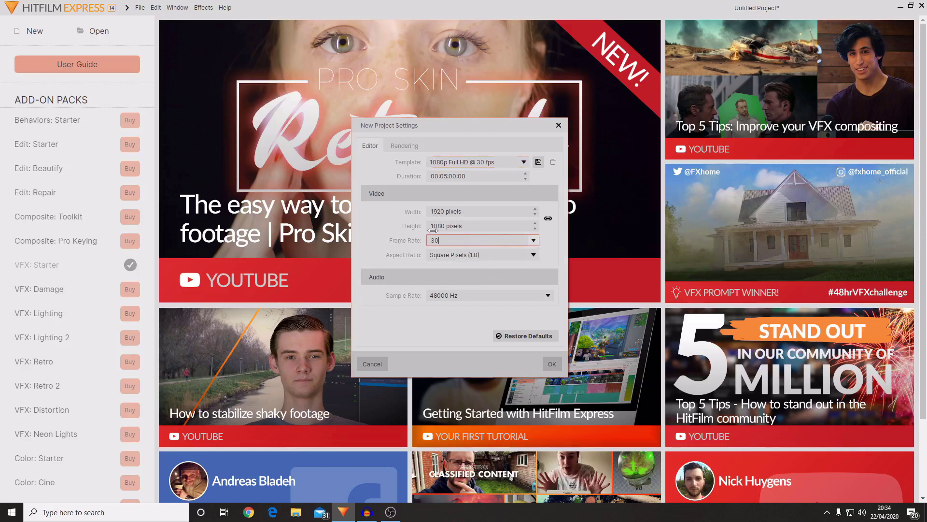
double_click(443, 240)
click(477, 295)
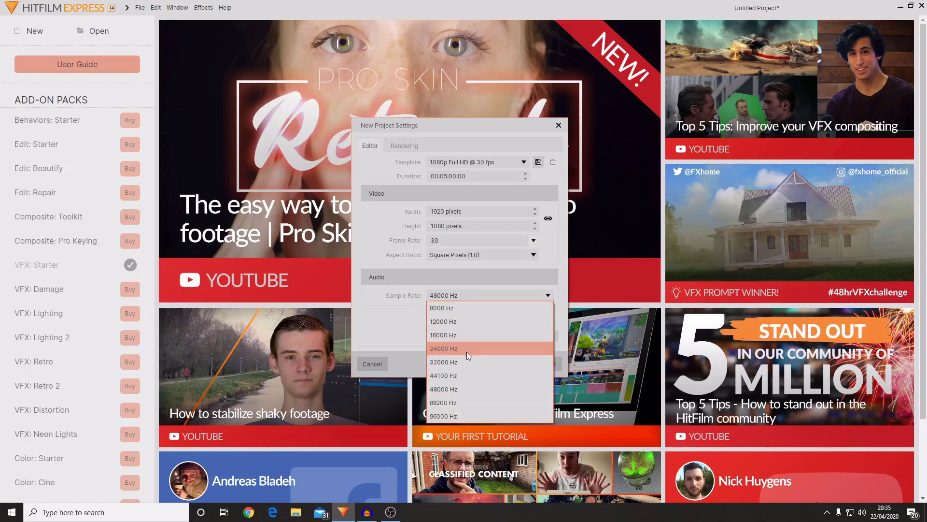
click(410, 319)
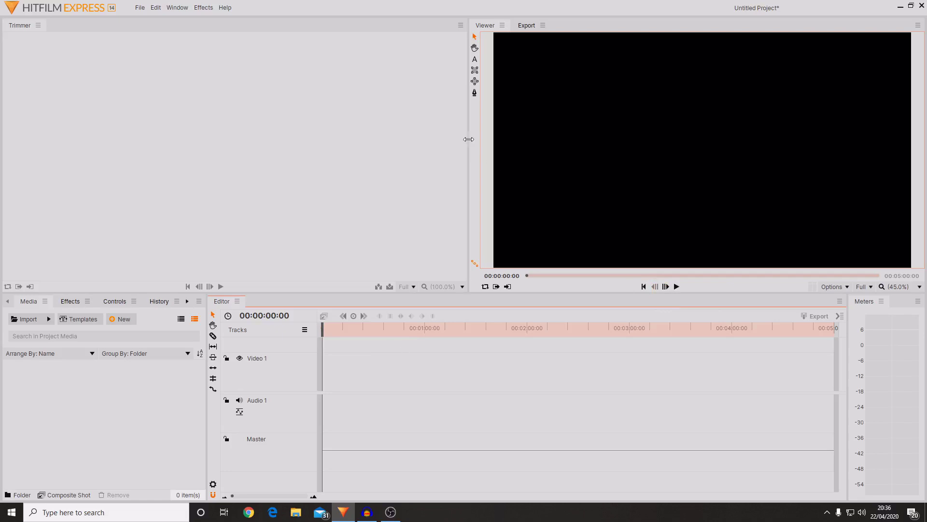
Move the Trimmer–Viewer divider left so the Viewer panel gets more room
drag(468, 139, 450, 145)
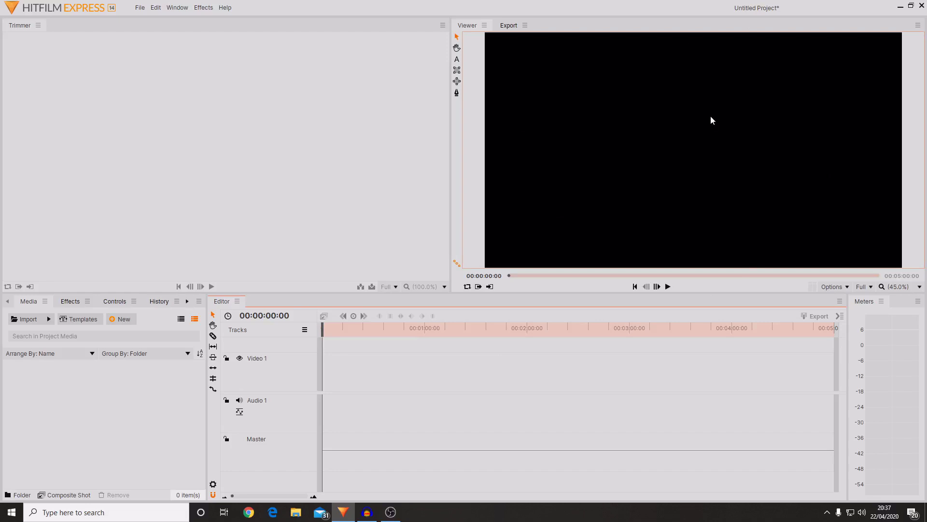
Import the 27 clips DSC_0088 through DSC_0114 from the 100D3300 folder
click(26, 321)
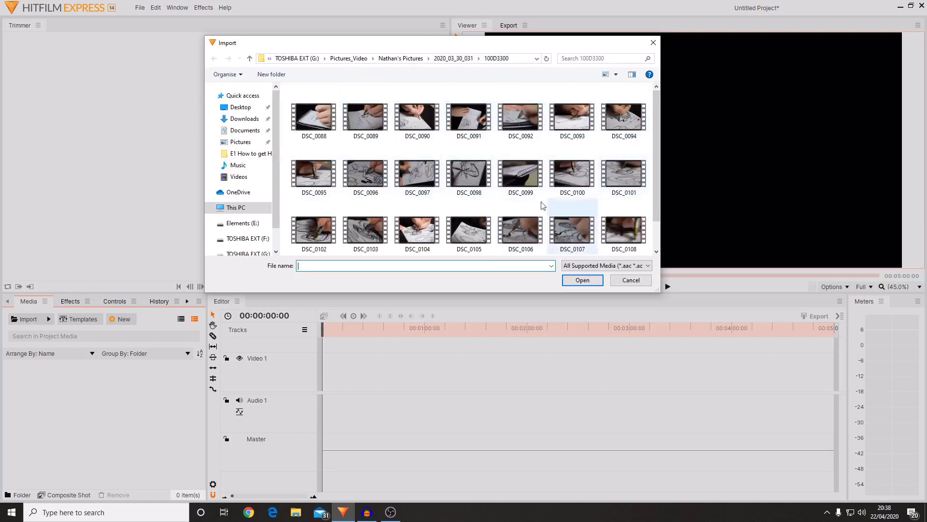
click(313, 114)
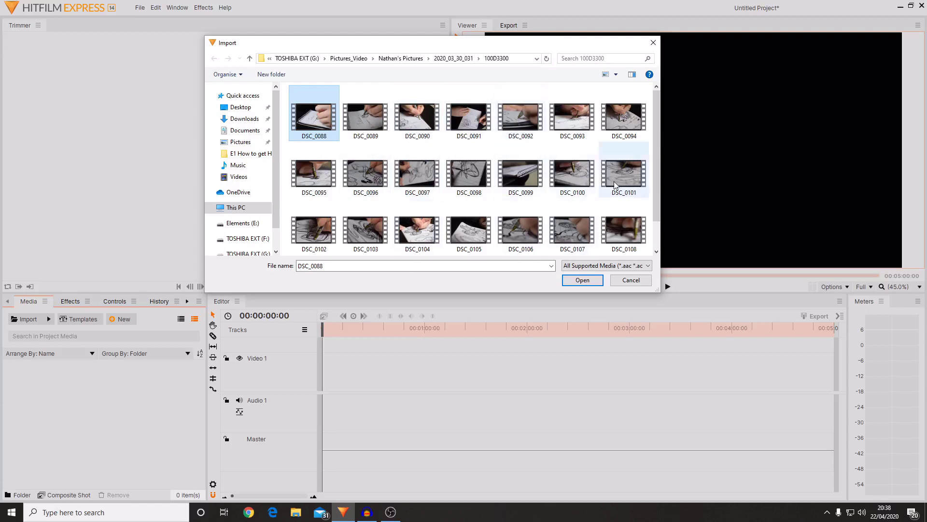
scroll(623, 212, down, 2)
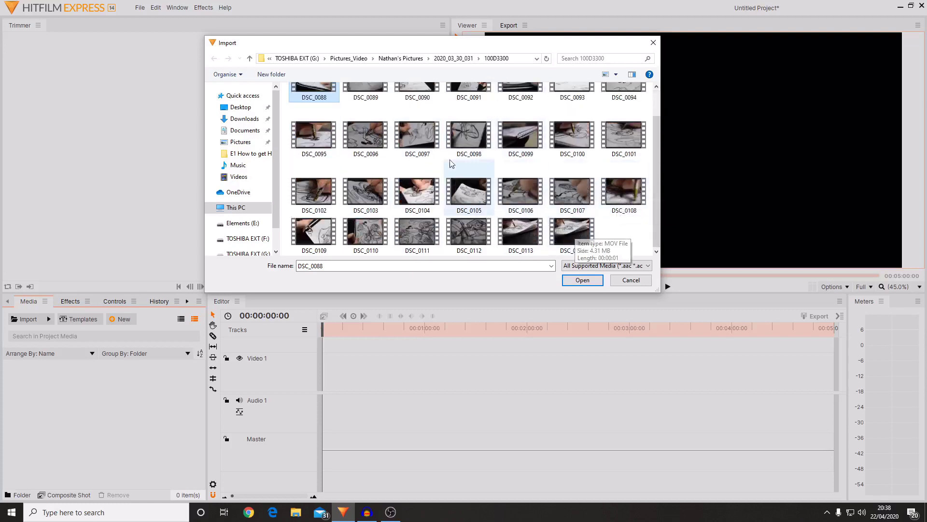
scroll(447, 164, up, 1)
scroll(435, 183, down, 1)
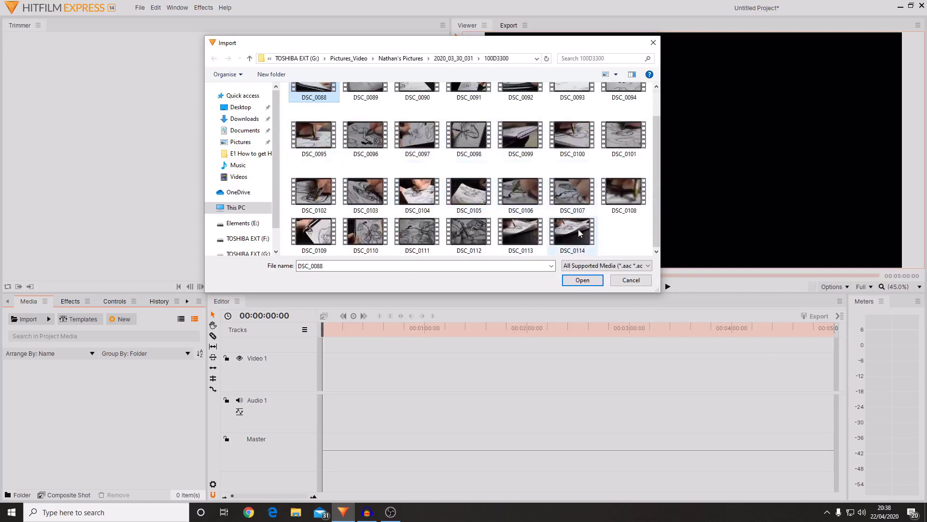
shift+click(578, 229)
scroll(604, 217, up, 1)
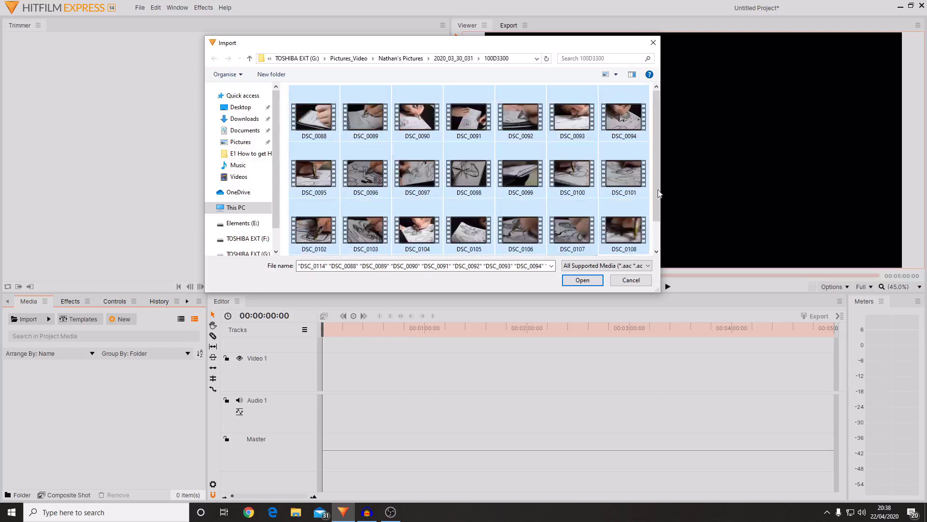
click(581, 282)
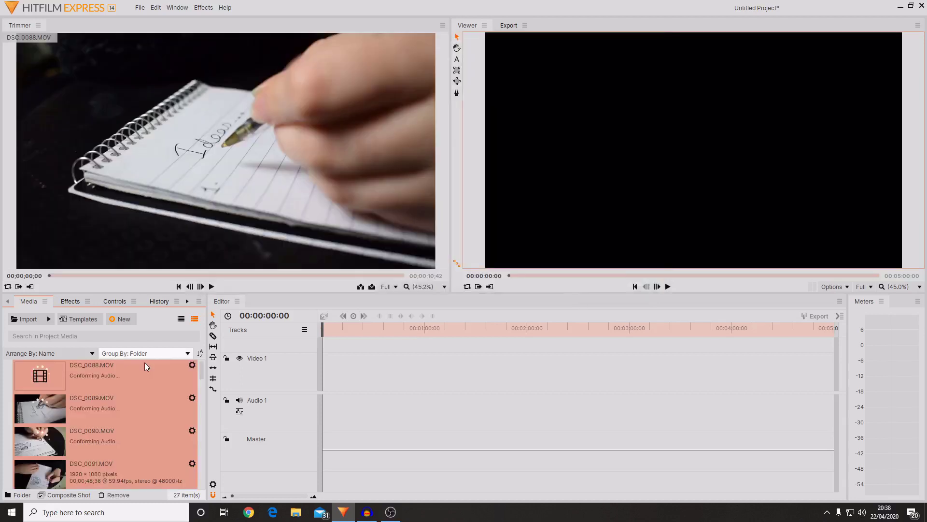
Preview DSC_0088 in the Trimmer and place it at the start of the timeline
click(122, 375)
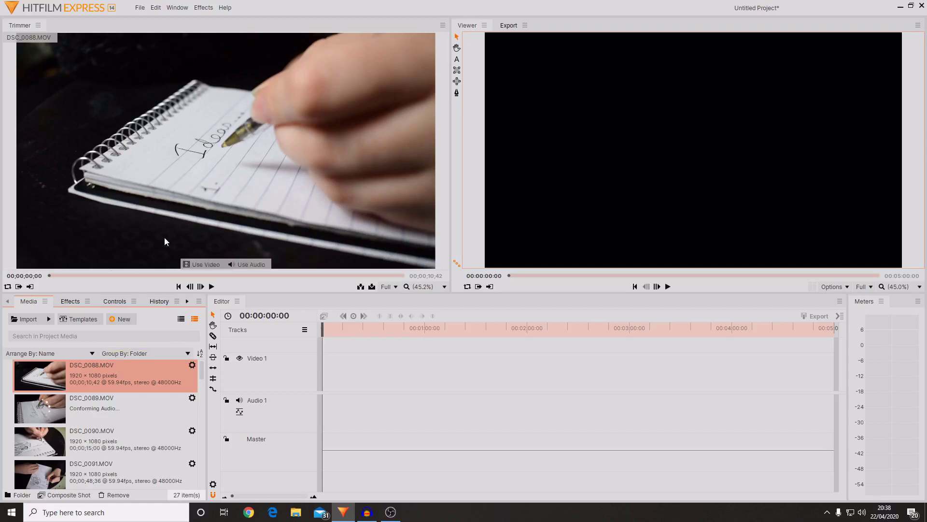
click(174, 276)
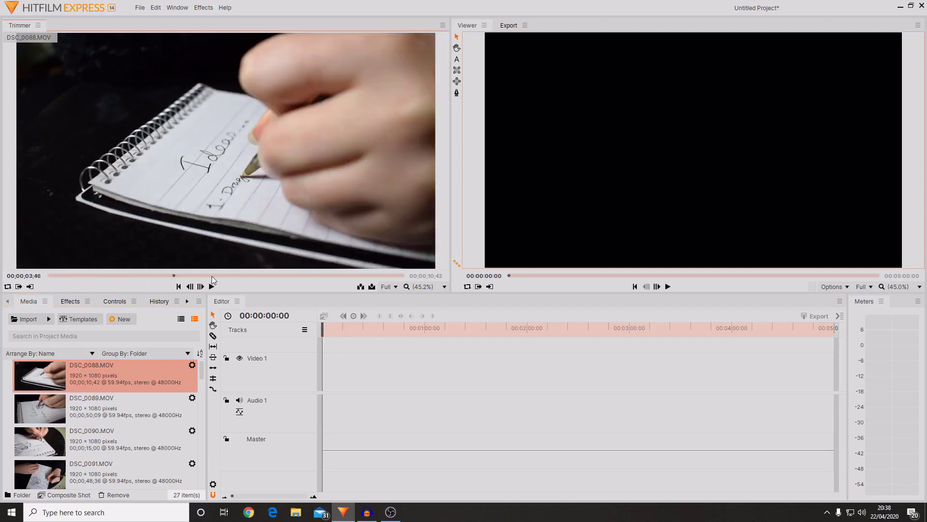
drag(212, 277, 378, 276)
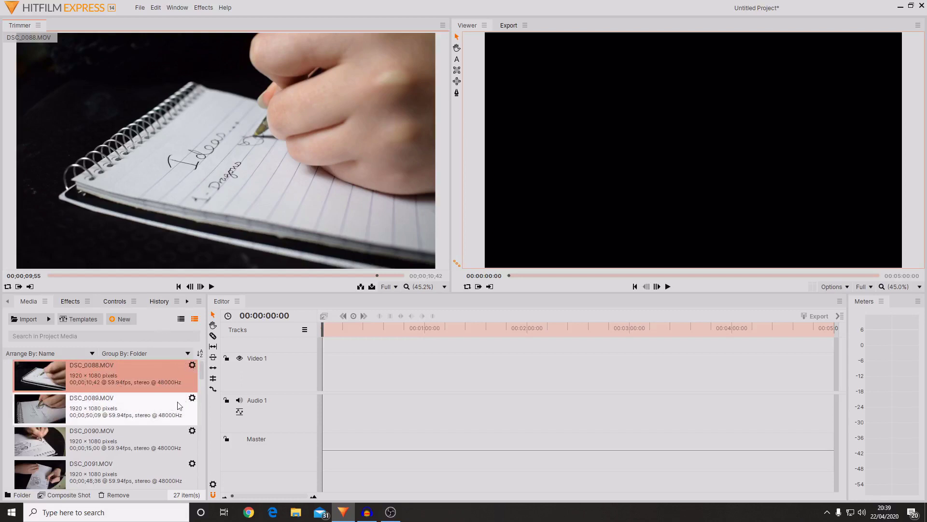
drag(97, 378, 321, 369)
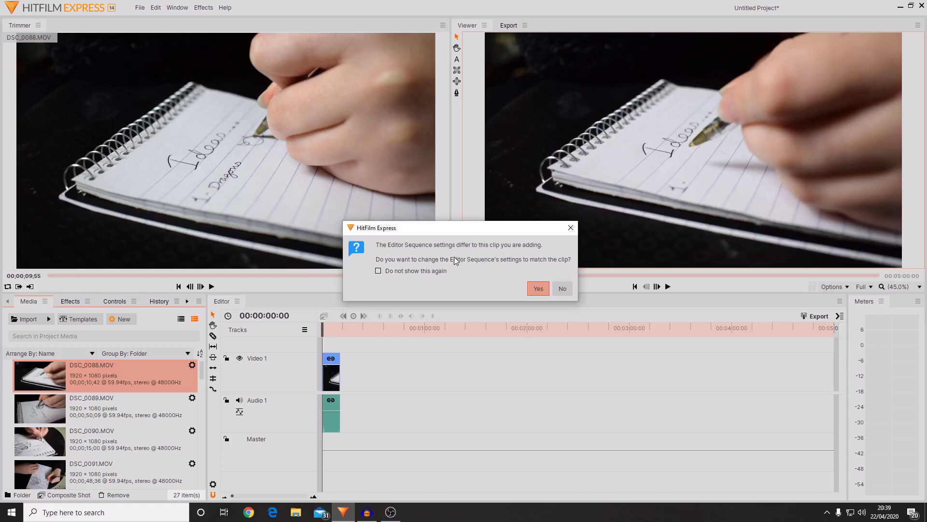
Answer the match-sequence-settings prompt, review DSC_0088, and set the playhead to 00:00:05:20
click(567, 288)
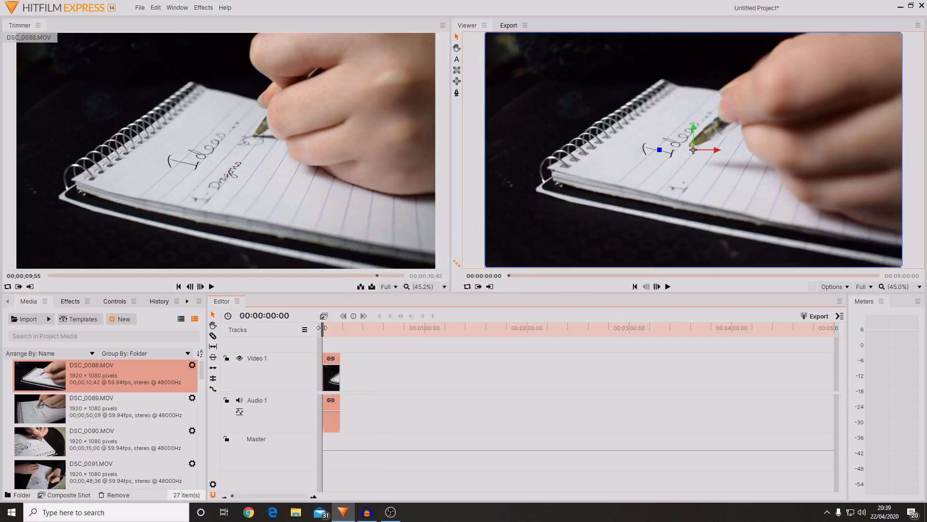
drag(321, 328, 331, 330)
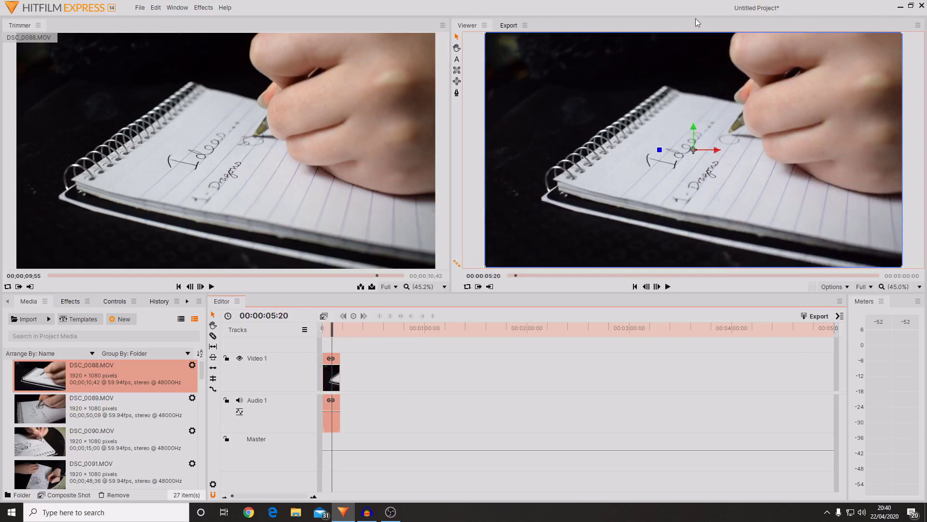
mouse_move(306, 259)
drag(56, 277, 215, 275)
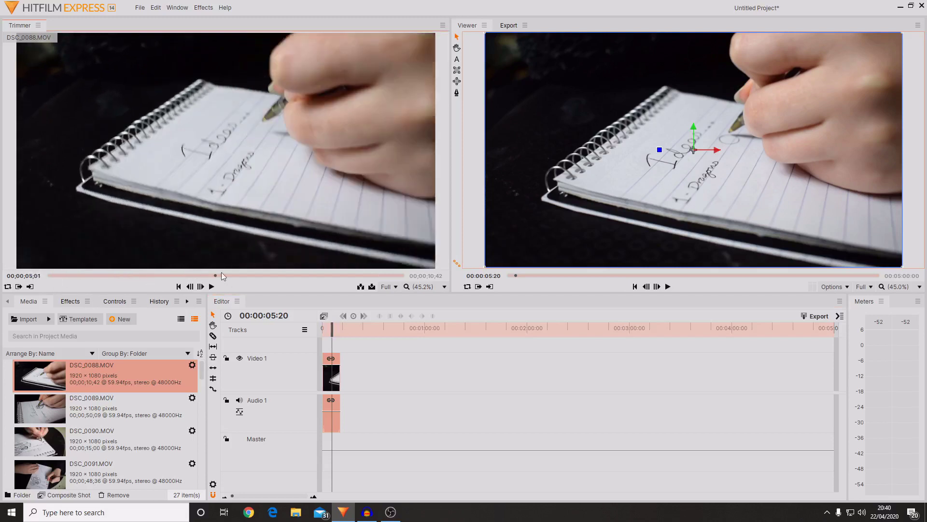
click(322, 328)
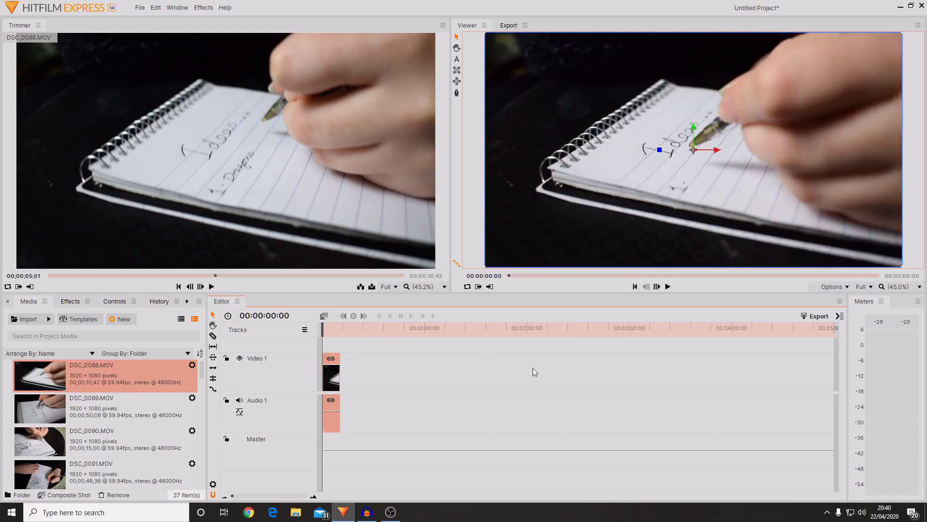
click(332, 328)
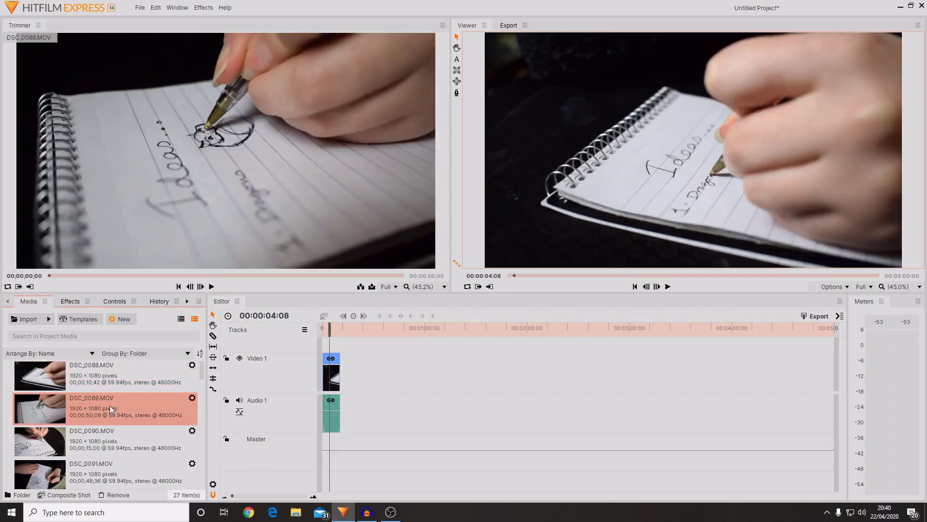
Place DSC_0089 on the timeline directly after DSC_0088
click(109, 404)
drag(93, 408, 340, 370)
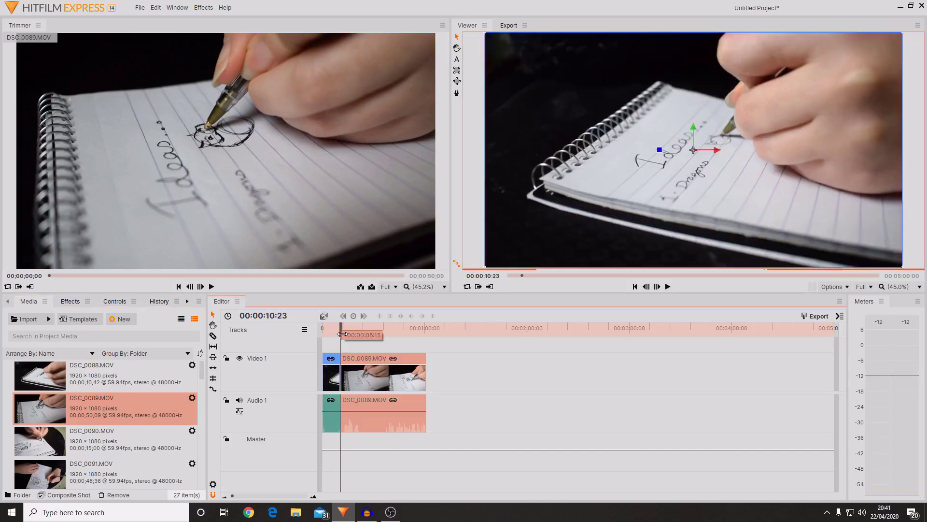
click(343, 334)
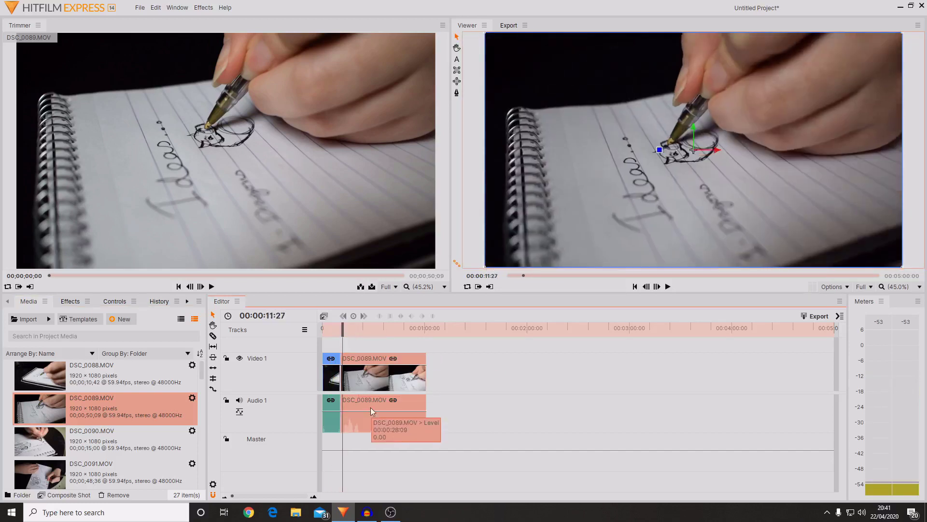
click(336, 330)
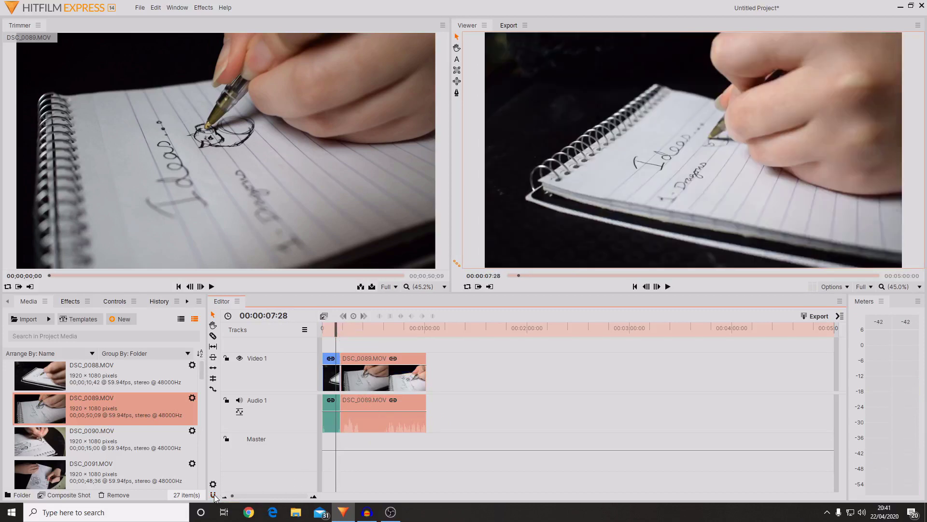
drag(365, 381, 364, 381)
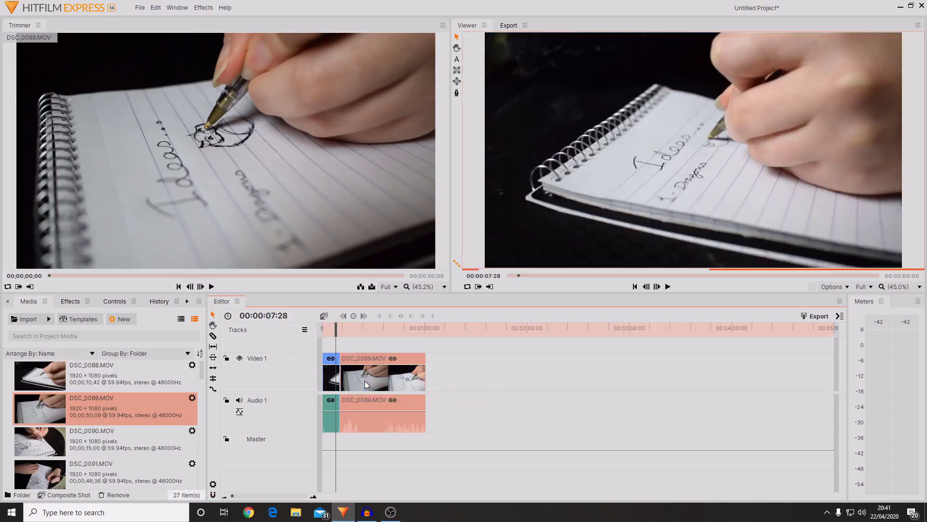
Turn on snapping and lower the DSC_0089 audio level to about -10.67
click(213, 494)
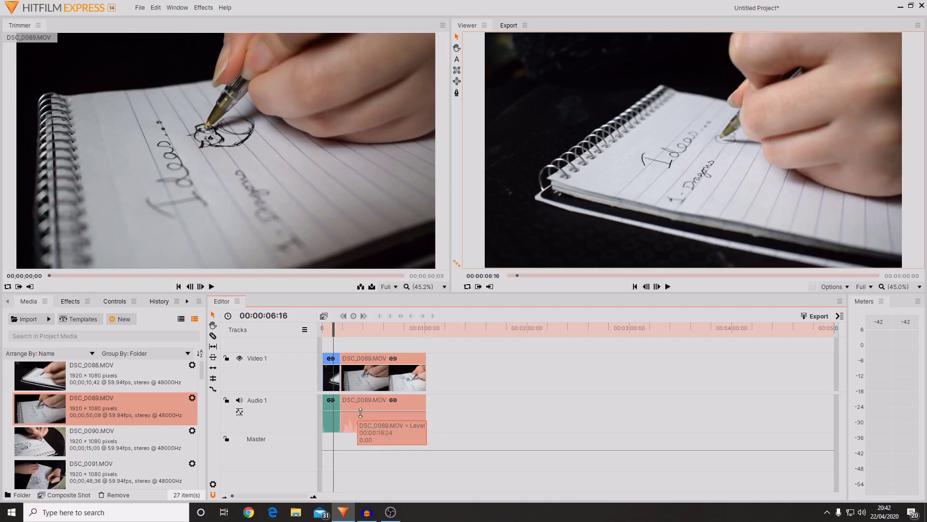
drag(365, 413, 368, 428)
click(336, 351)
drag(338, 333, 370, 339)
drag(334, 408, 334, 434)
drag(336, 328, 345, 332)
Load DSC_0103, try it on the timeline after DSC_0089, then delete it
scroll(81, 434, down, 8)
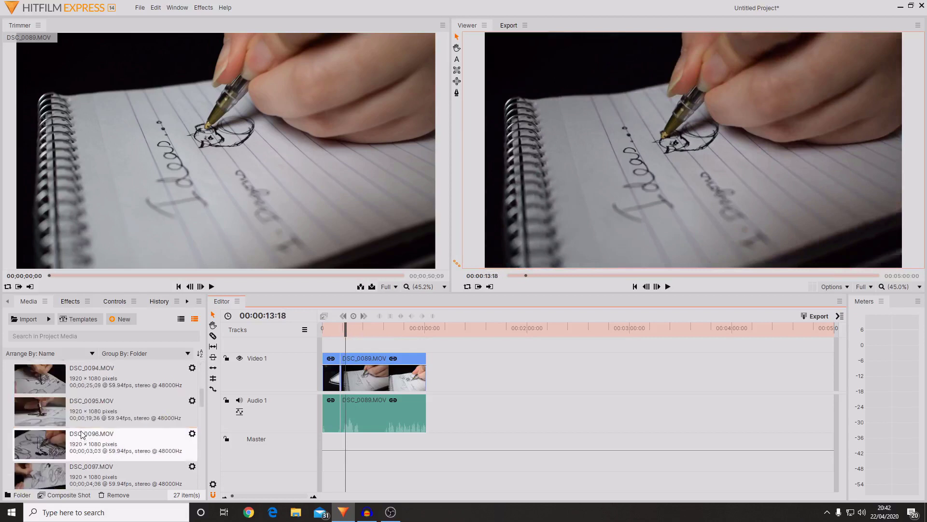
scroll(82, 434, down, 7)
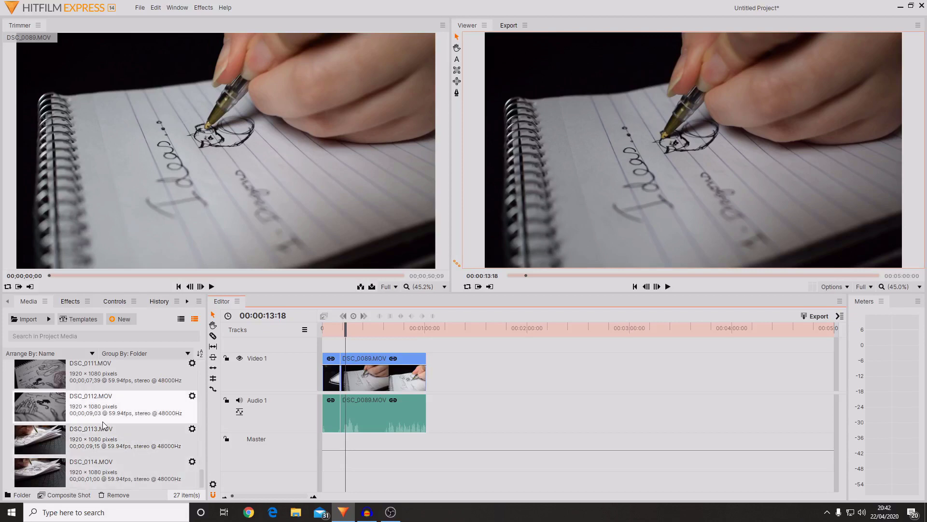
scroll(105, 417, up, 6)
click(85, 403)
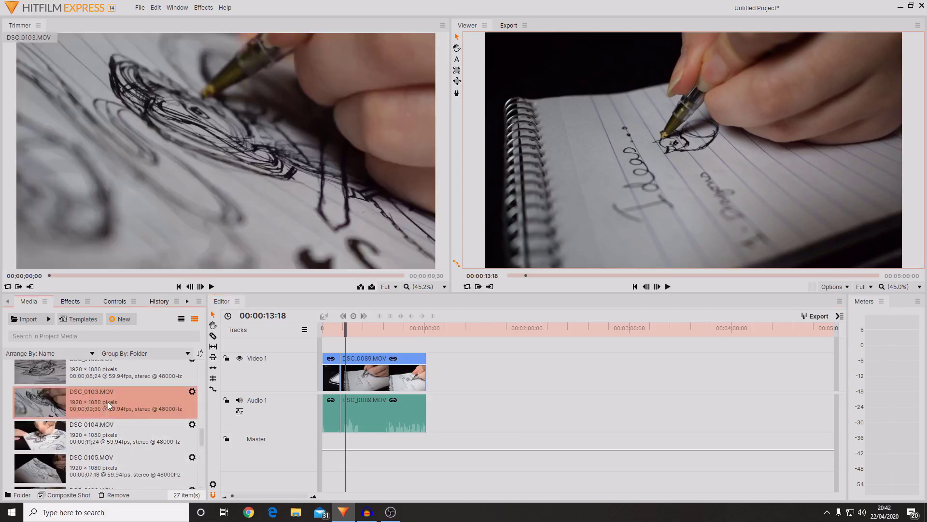
drag(109, 399, 434, 330)
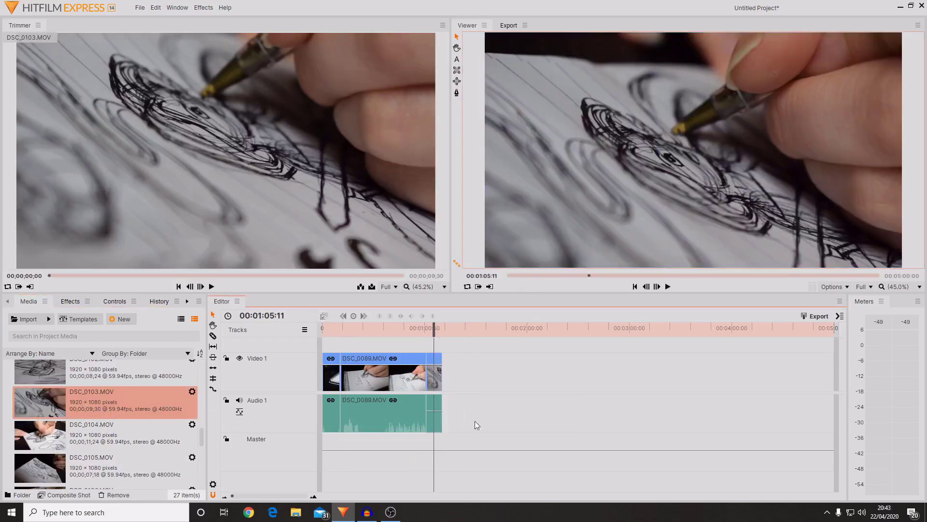
click(433, 382)
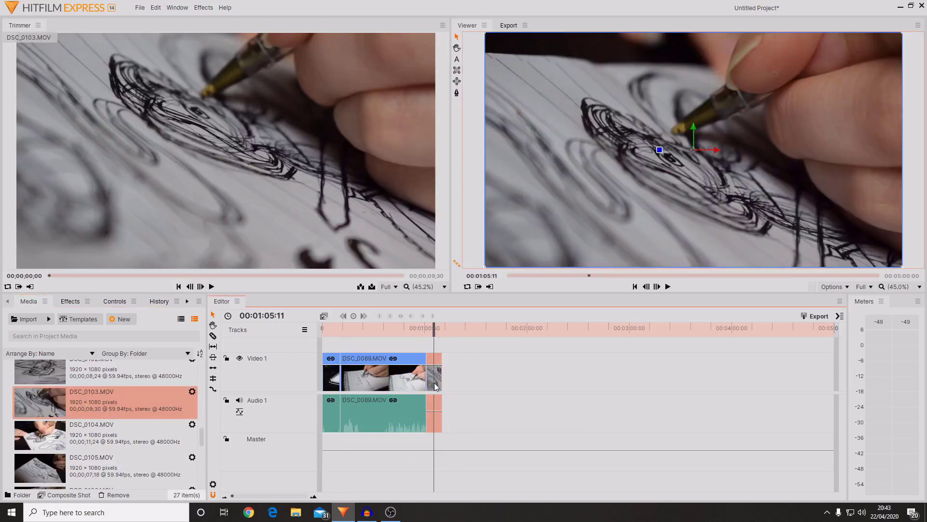
key(Delete)
click(378, 374)
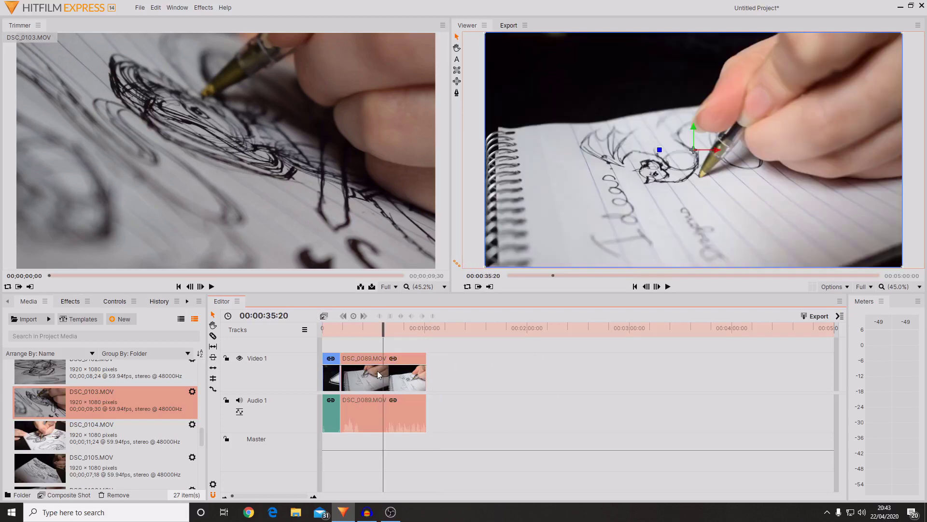
Bring up the DSC_0089 clip's options, then move the playhead to 00:00:23:15
right_click(378, 374)
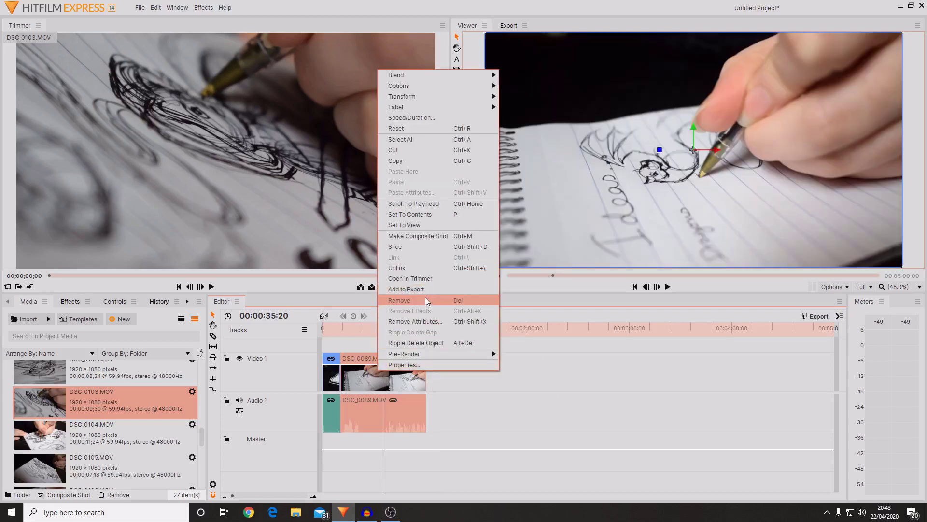
drag(357, 330, 367, 338)
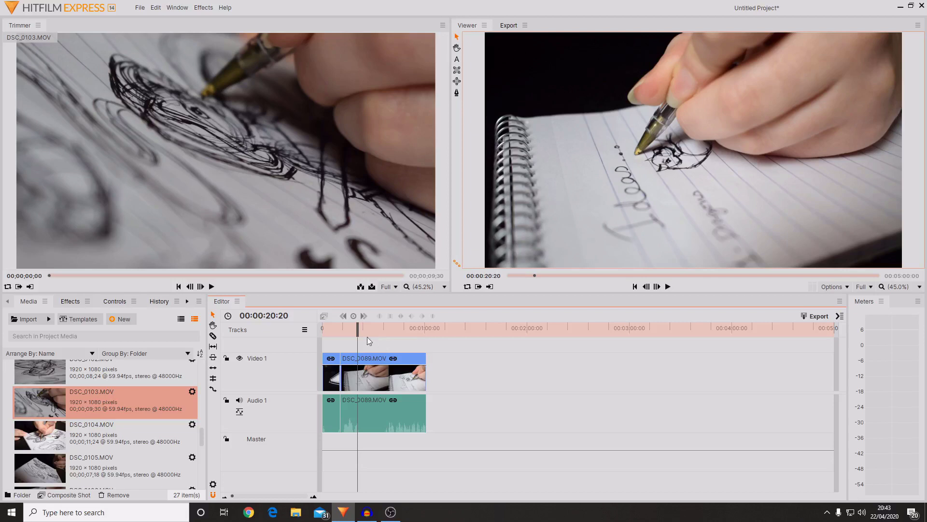
click(362, 329)
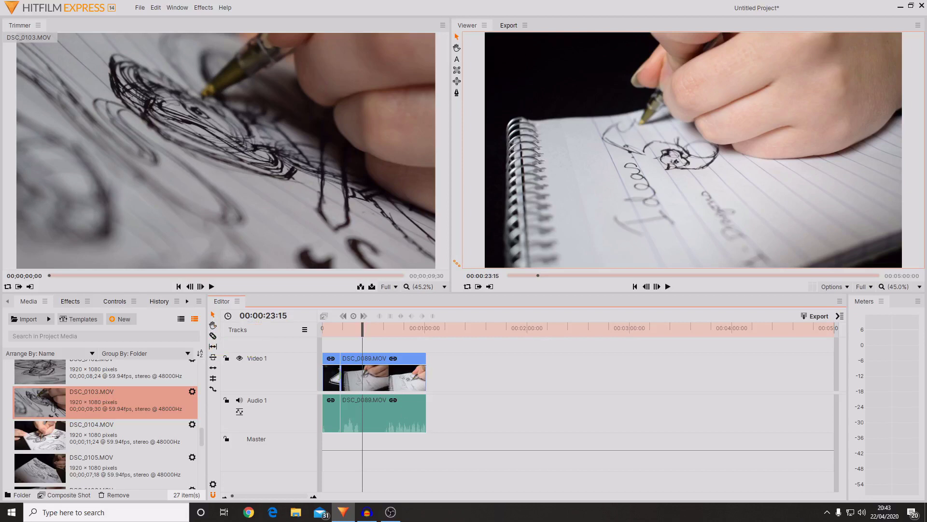
Use the Slice Tool to split DSC_0089, isolating a middle section
click(214, 337)
drag(323, 328, 371, 343)
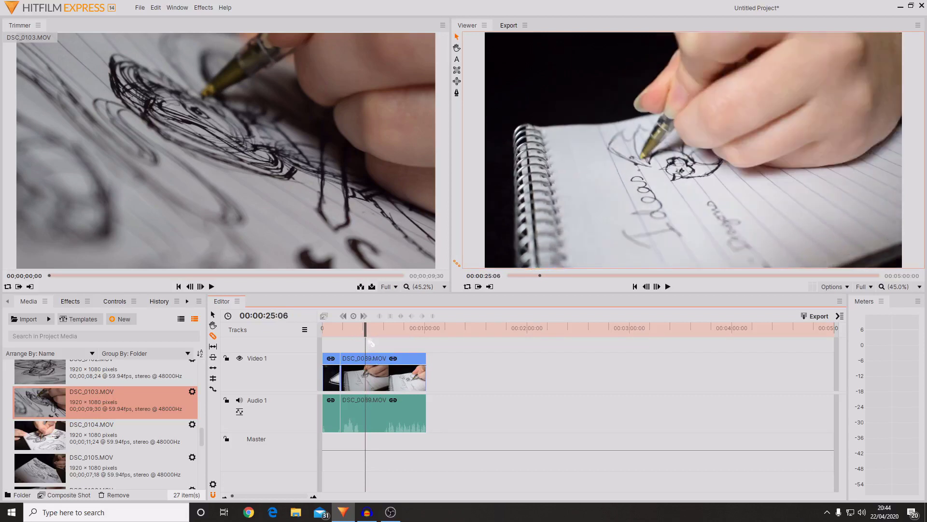
click(365, 373)
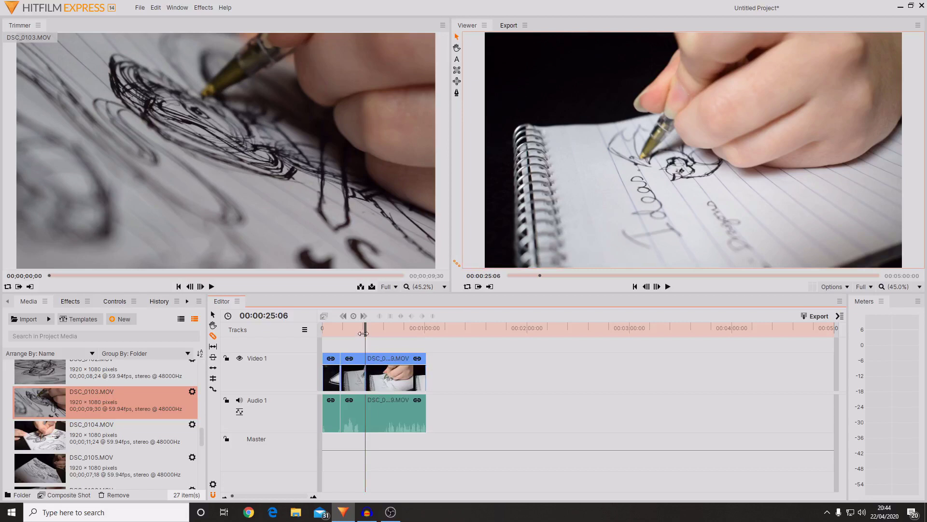
drag(363, 333, 368, 333)
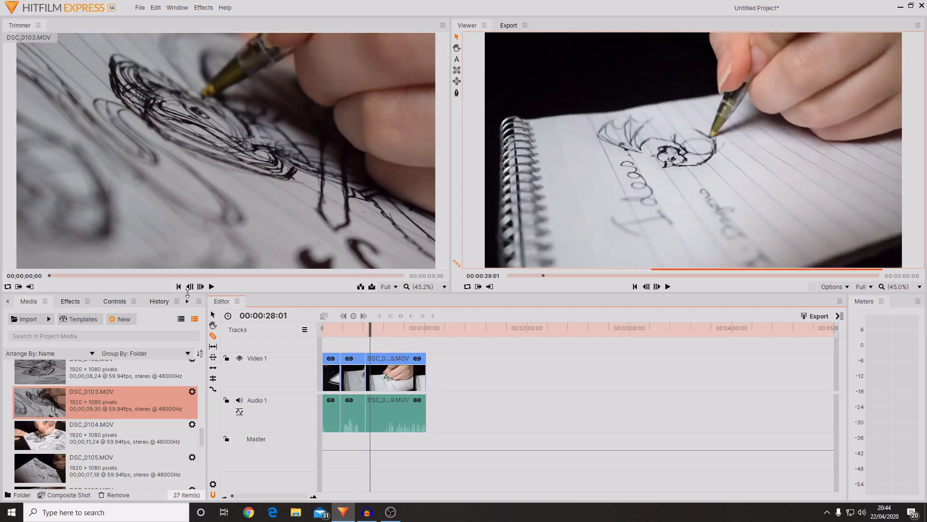
Delete the cut-out middle piece and slide the later piece left to close the gap
drag(353, 374, 445, 378)
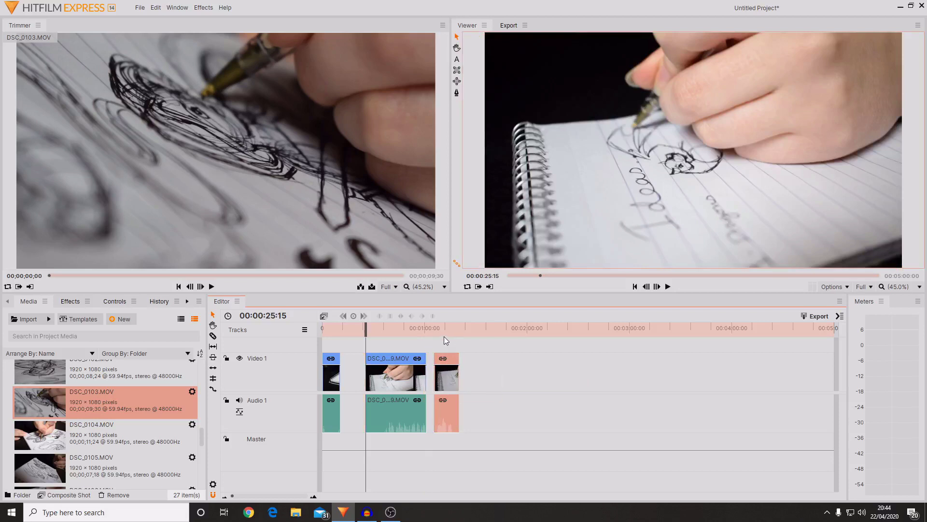
drag(445, 384, 484, 377)
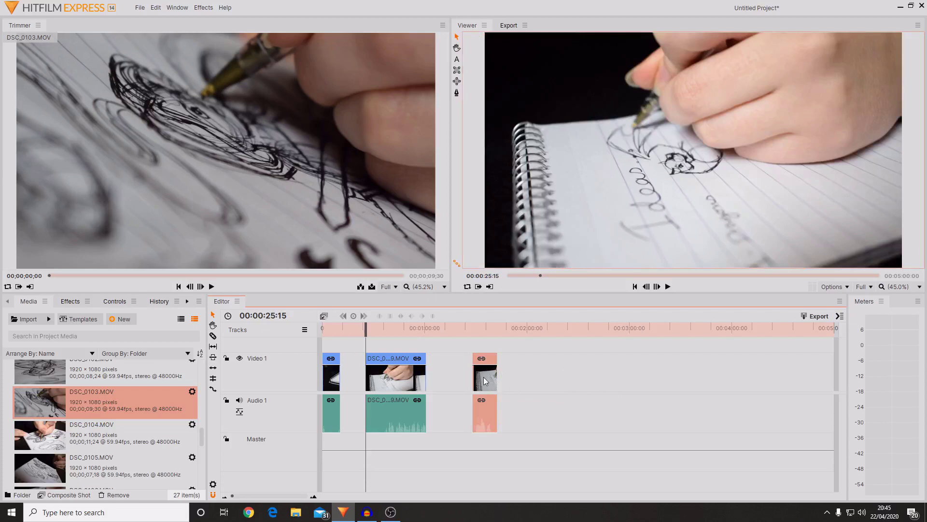
key(Delete)
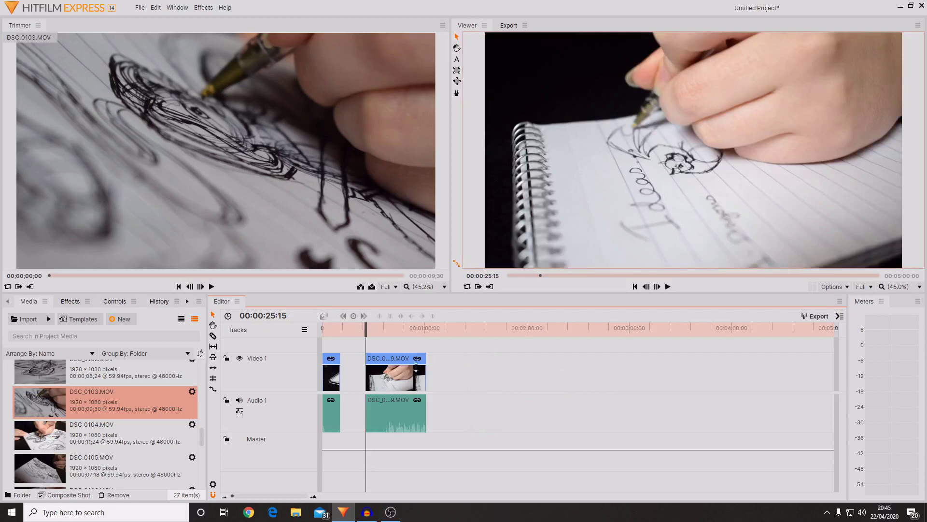
drag(374, 334, 332, 335)
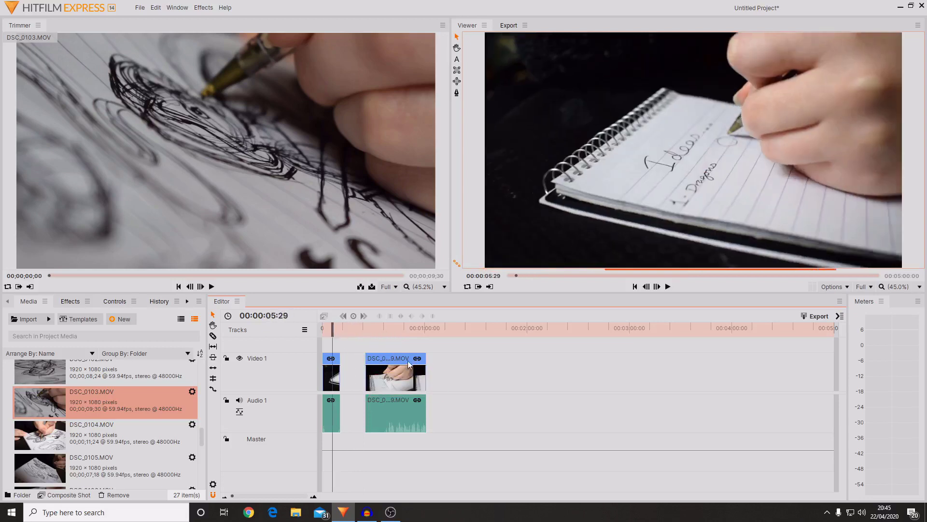
drag(401, 377, 379, 374)
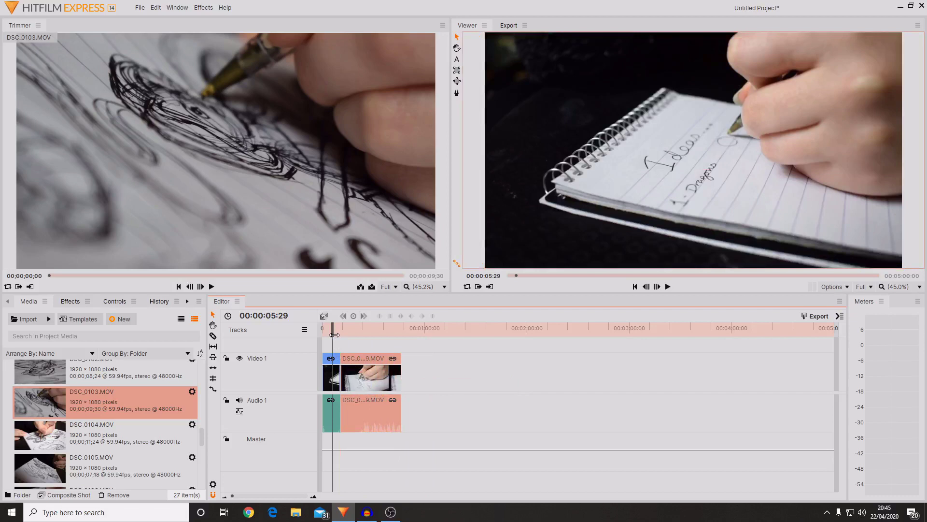
drag(332, 336, 356, 335)
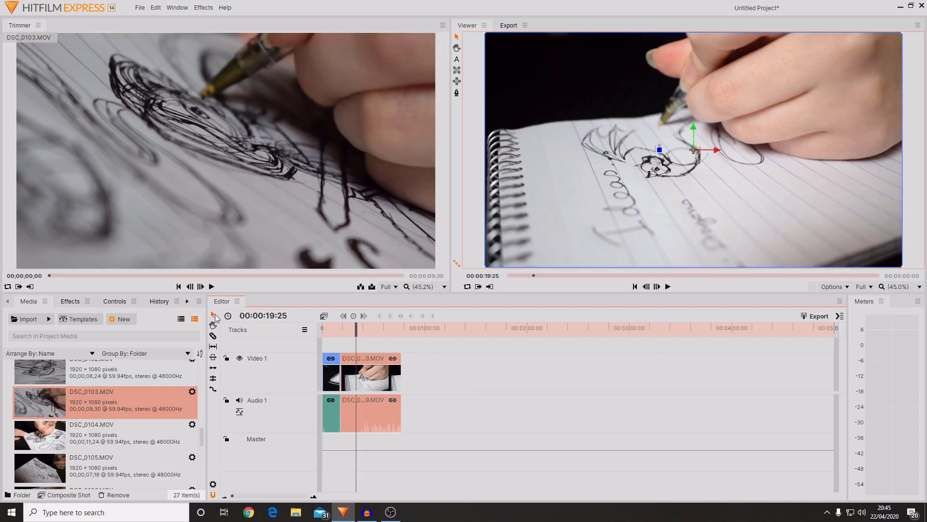
Trim the second DSC_0089 piece's end to a new duration of 00:00:09:21
drag(401, 377, 391, 379)
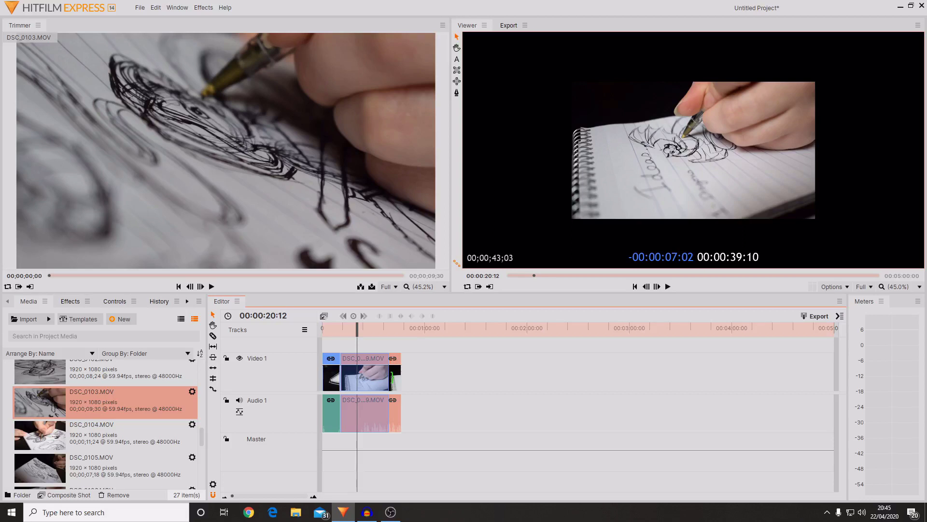
drag(391, 379, 361, 379)
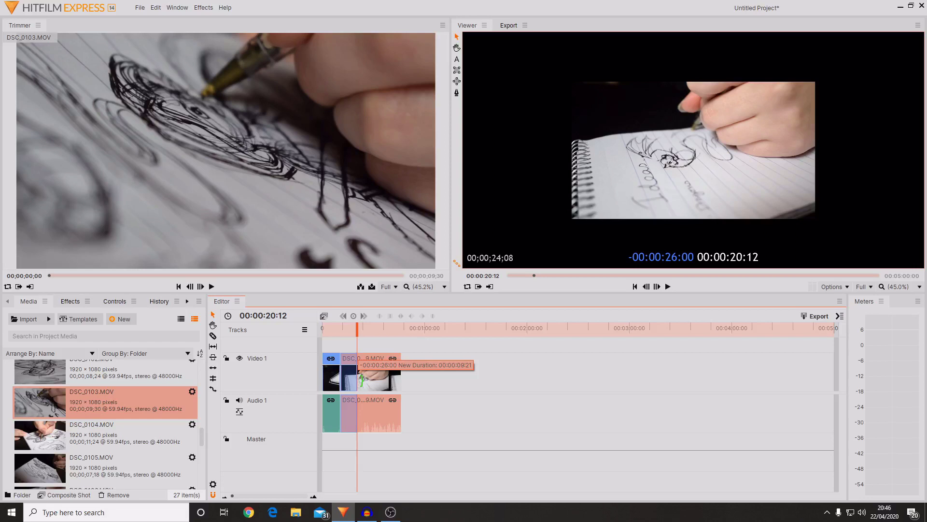
drag(361, 379, 365, 380)
drag(364, 380, 362, 379)
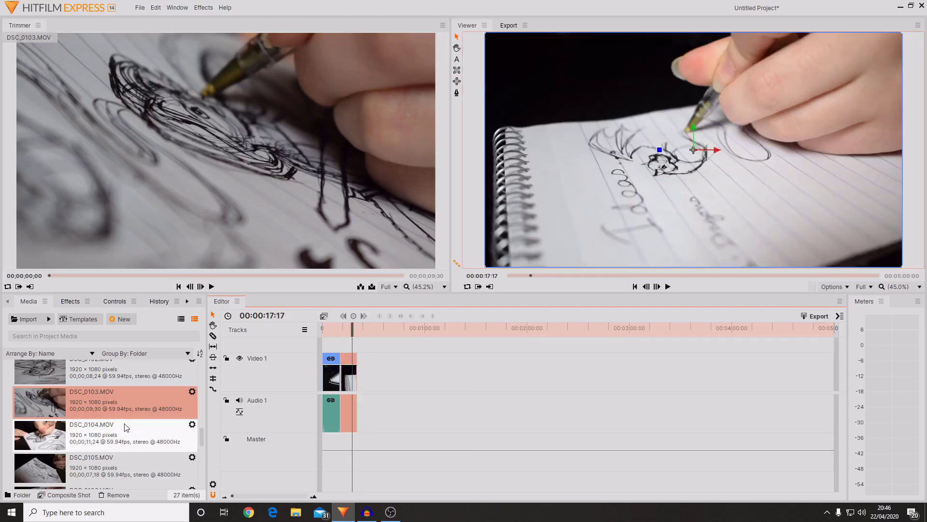
Add DSC_0090.MOV to the end of the timeline and lower its audio level slightly
scroll(124, 426, down, 5)
click(147, 419)
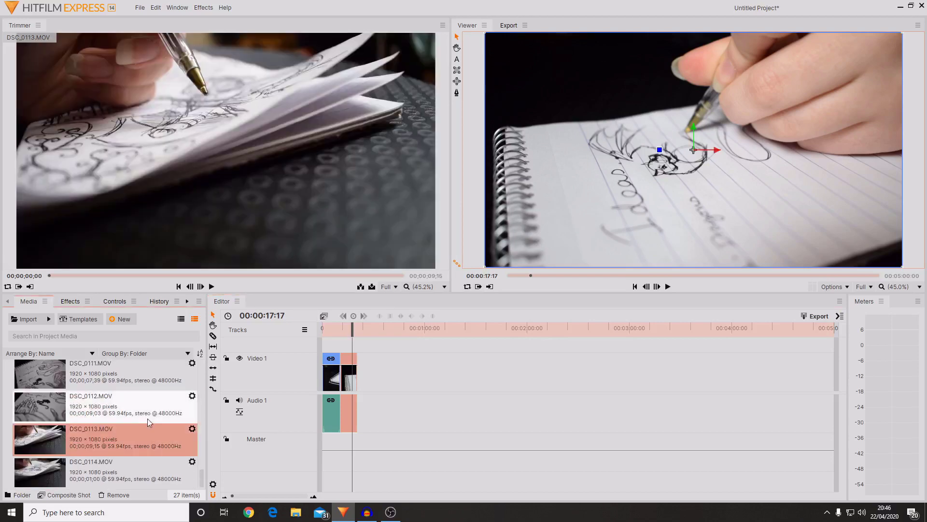
scroll(81, 445, up, 10)
scroll(81, 445, up, 5)
click(62, 403)
click(92, 444)
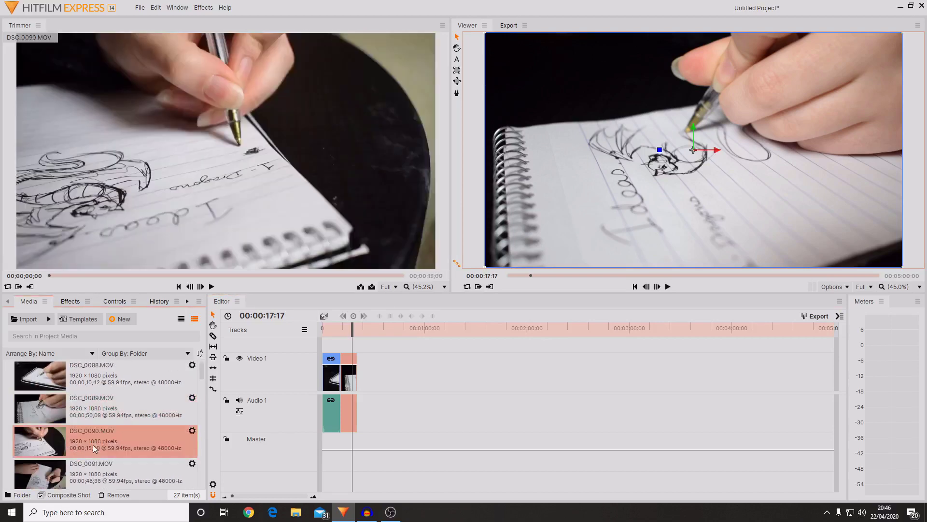
drag(93, 444, 360, 375)
drag(352, 329, 364, 331)
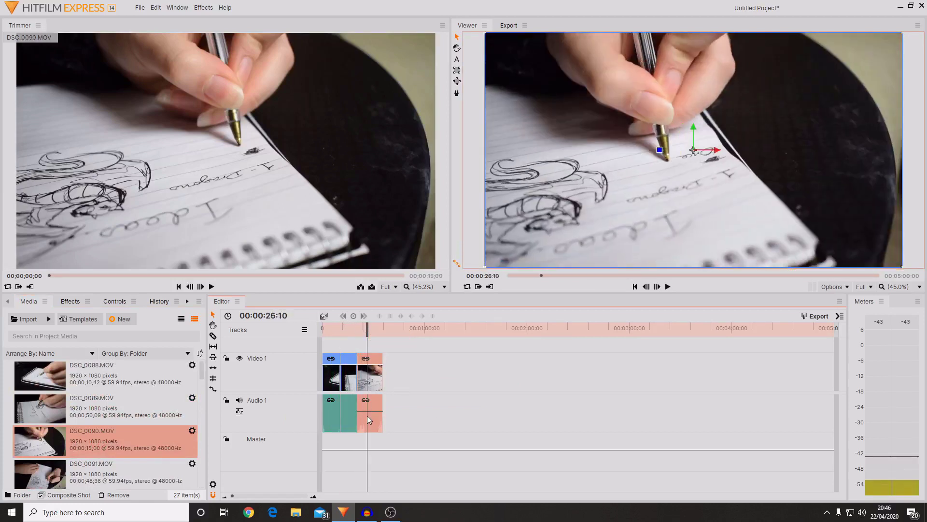
drag(369, 413, 373, 411)
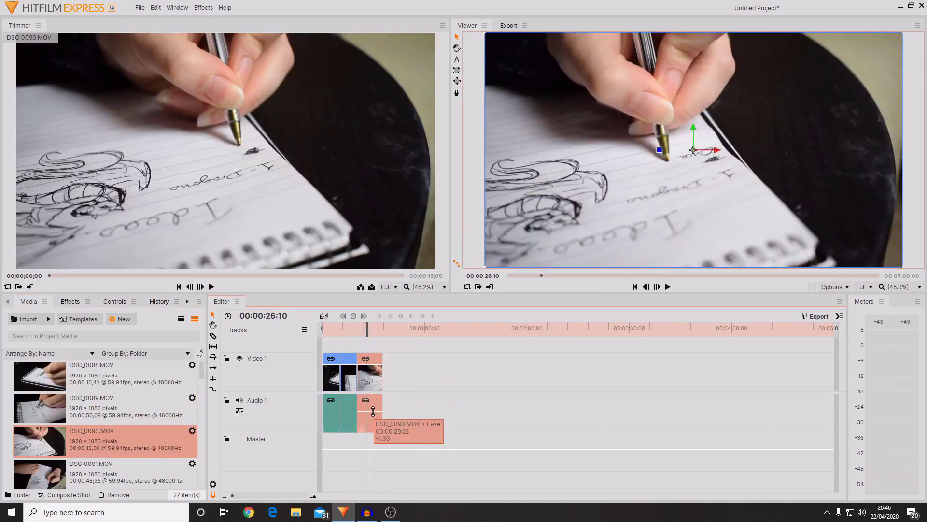
Split DSC_0090 with the Razor tool at the playhead and delete the short unwanted piece
drag(362, 334, 359, 331)
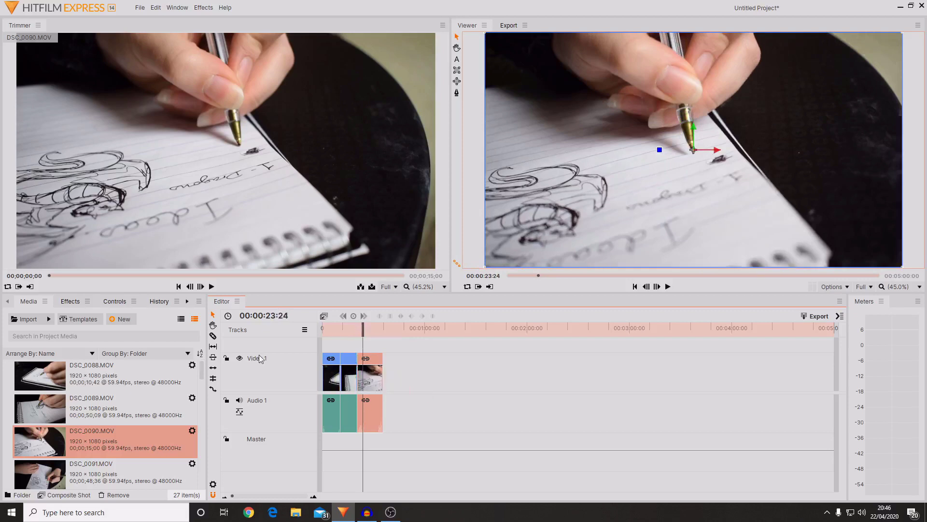
click(364, 372)
drag(363, 333, 362, 332)
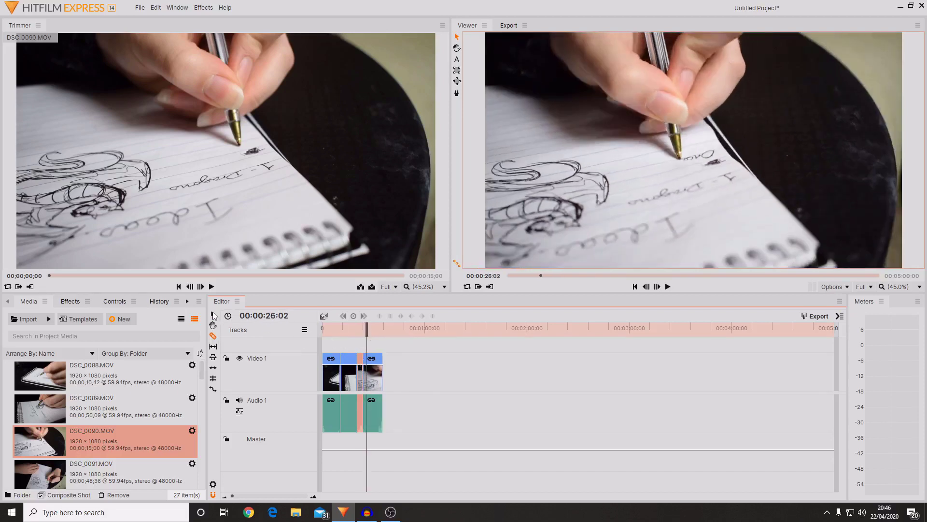
click(212, 313)
key(Delete)
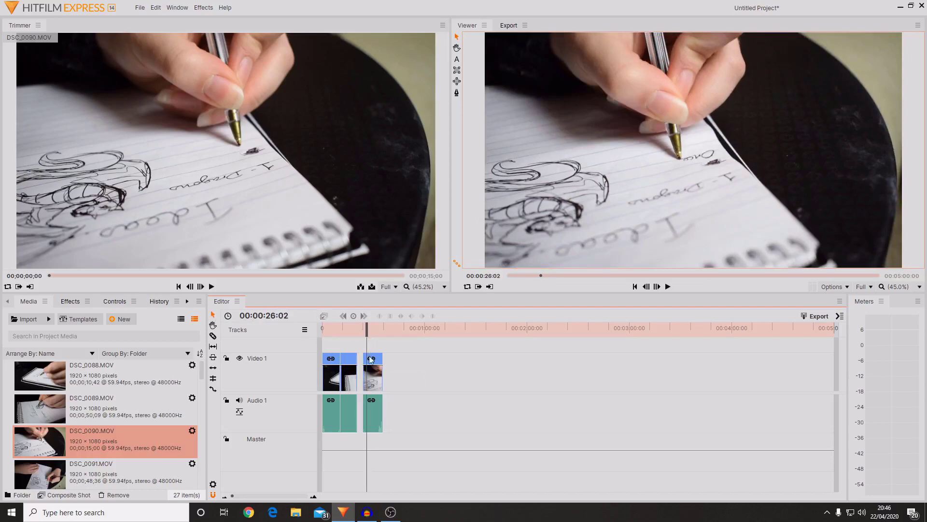
Close the gap against the first clip and trim the last clip's end shorter
drag(373, 378, 366, 378)
mouse_move(366, 330)
mouse_down()
mouse_move(351, 330)
mouse_move(367, 342)
mouse_up()
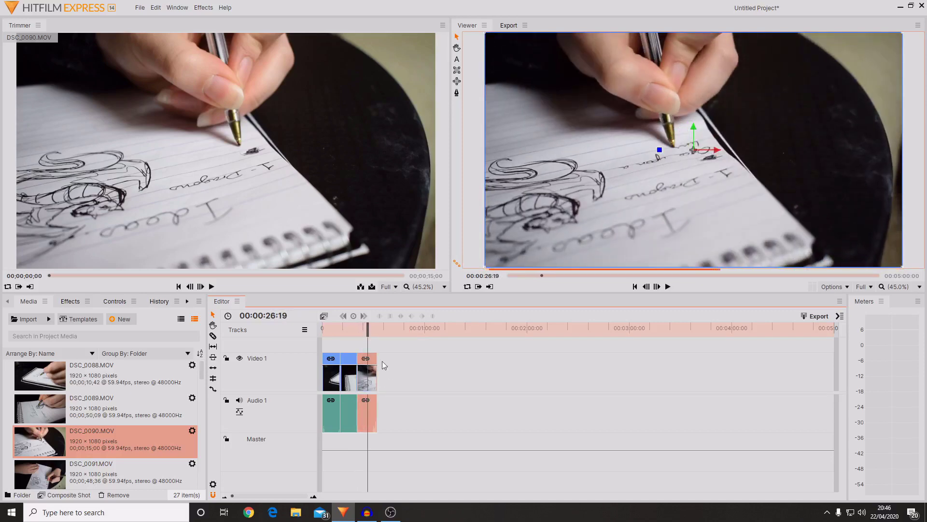
drag(382, 375, 367, 369)
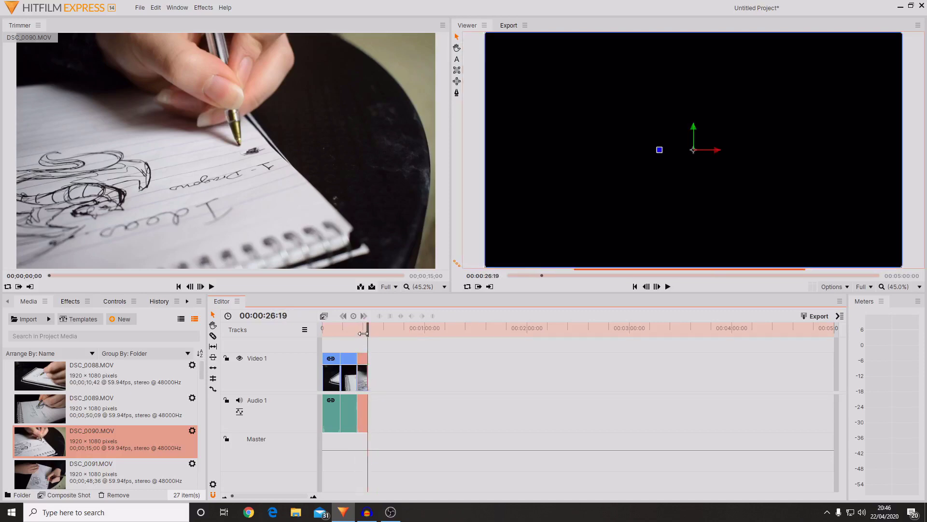
drag(368, 330, 359, 333)
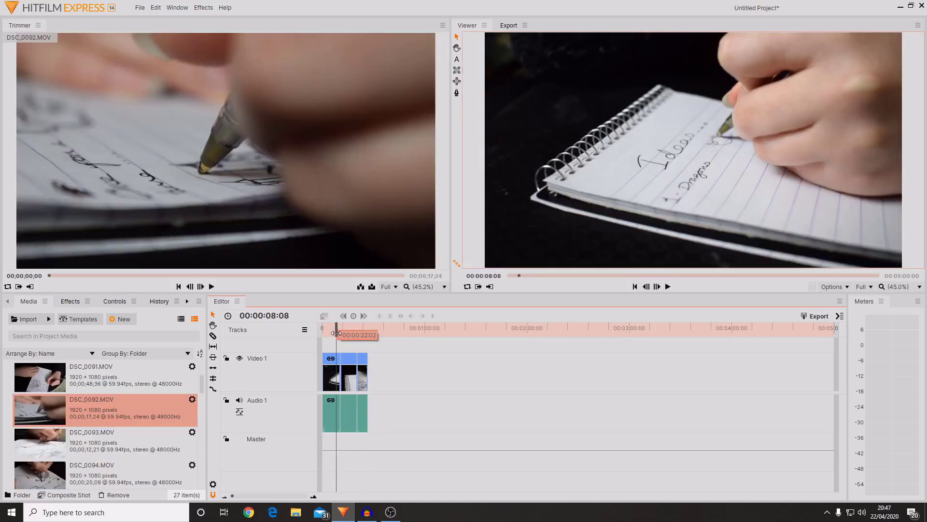
drag(337, 335, 343, 332)
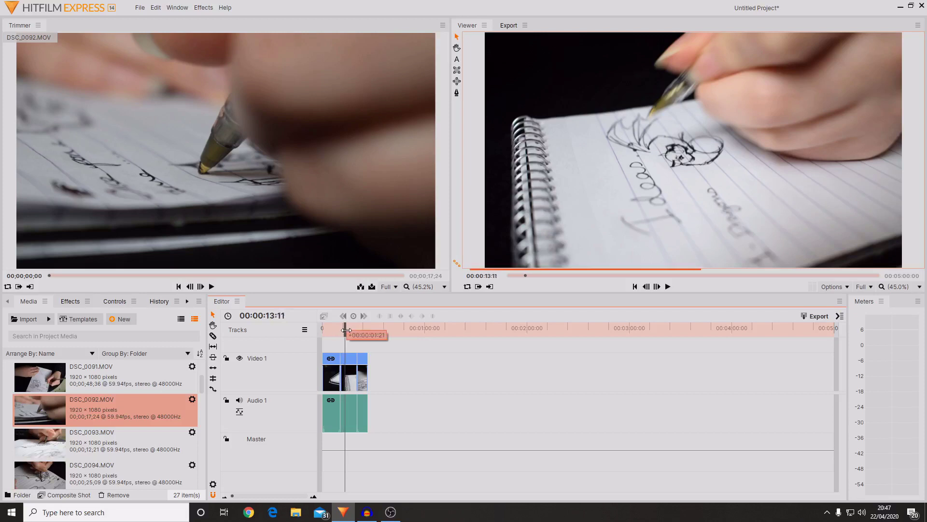
Review the edit by scrubbing the playhead from the start to about four seconds
click(349, 372)
key(Home)
click(445, 380)
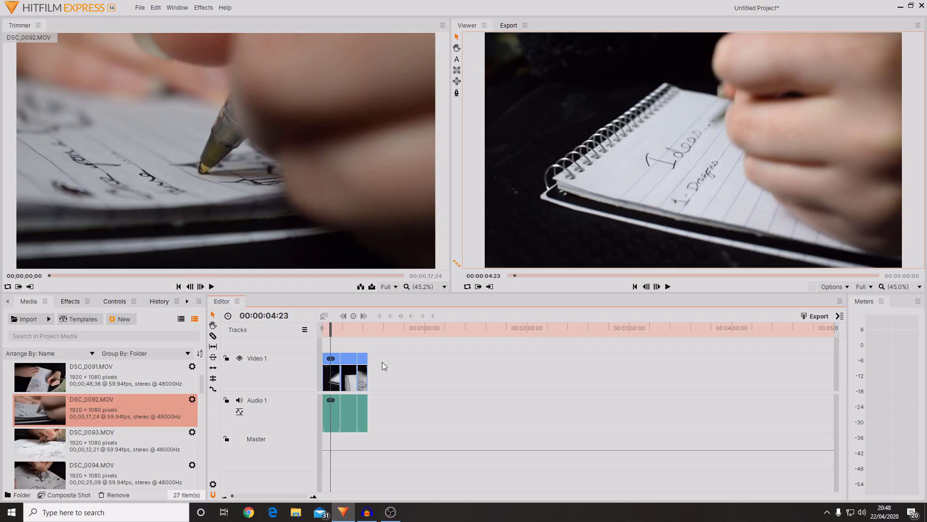
drag(330, 331, 350, 338)
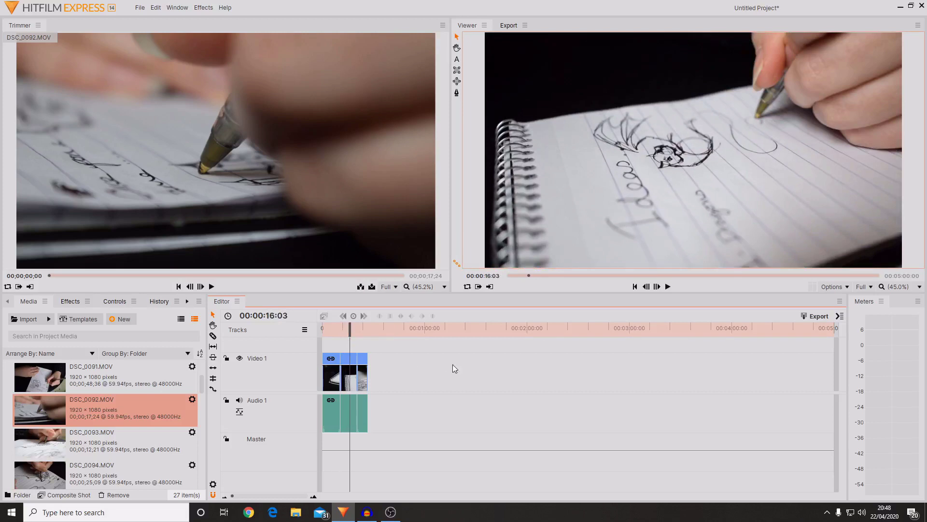
click(333, 329)
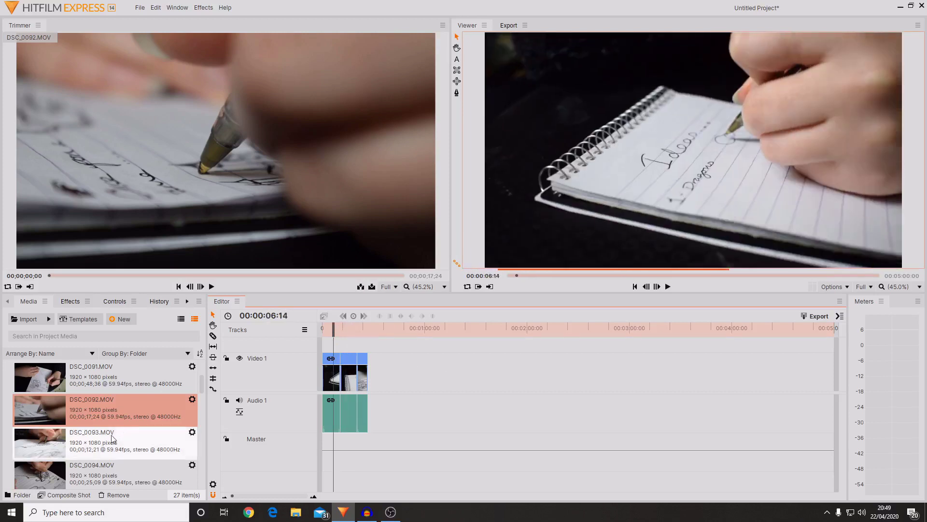
Append DSC_0093.MOV and then a short DSC_0098 clip to the end of the edit
drag(136, 447, 366, 387)
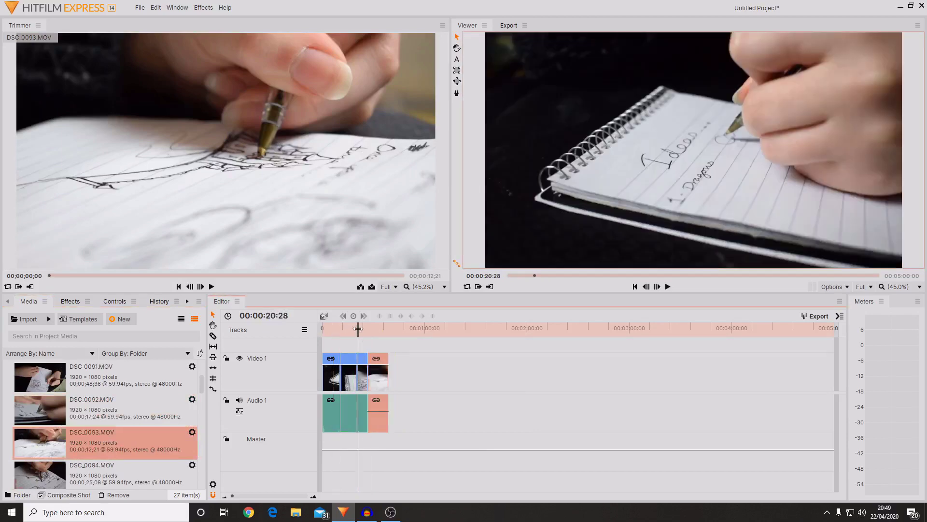
drag(367, 329, 376, 334)
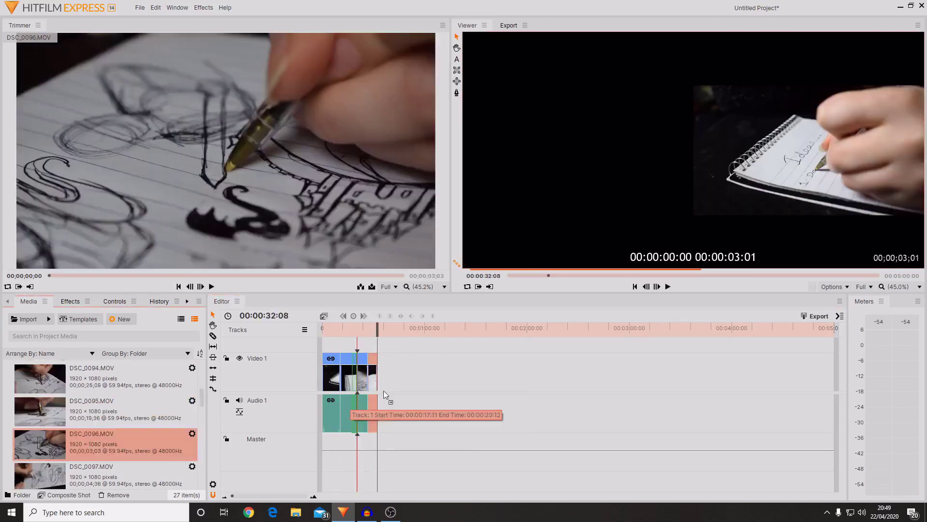
drag(384, 390, 398, 350)
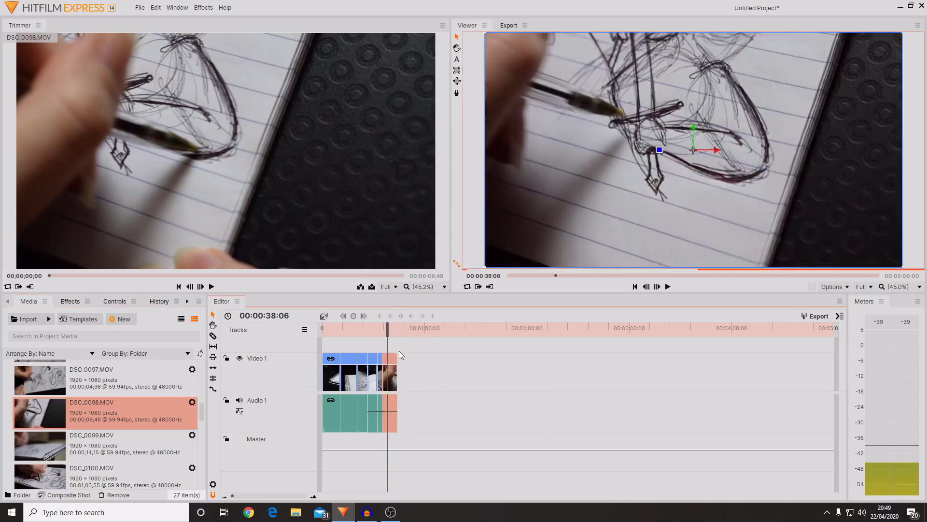
click(362, 330)
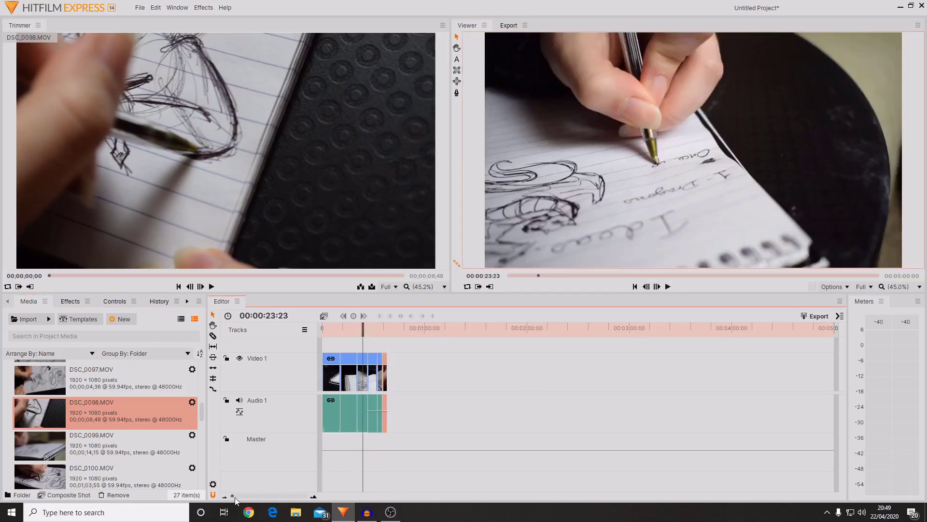
Zoom the timeline, check the edit at 14:07 and 25:23, and append DSC_0099.MOV at the end
drag(232, 500, 237, 501)
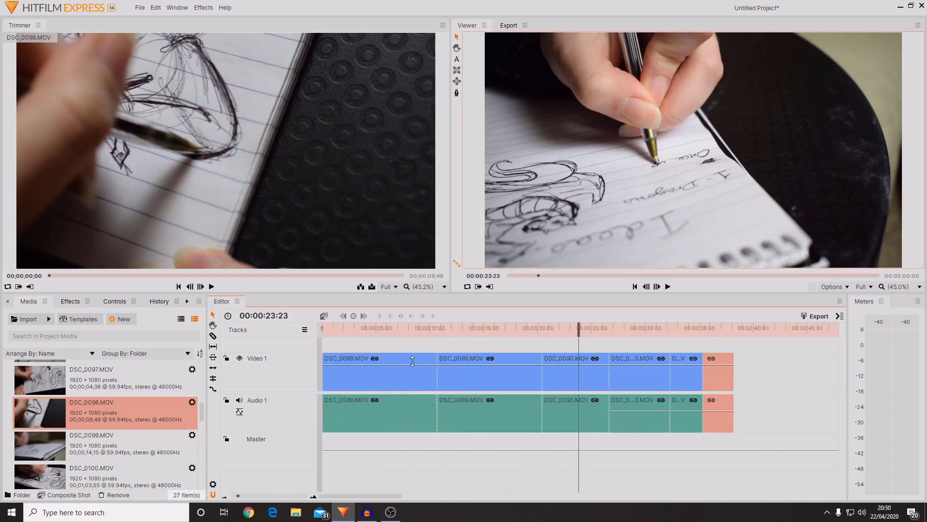
click(475, 327)
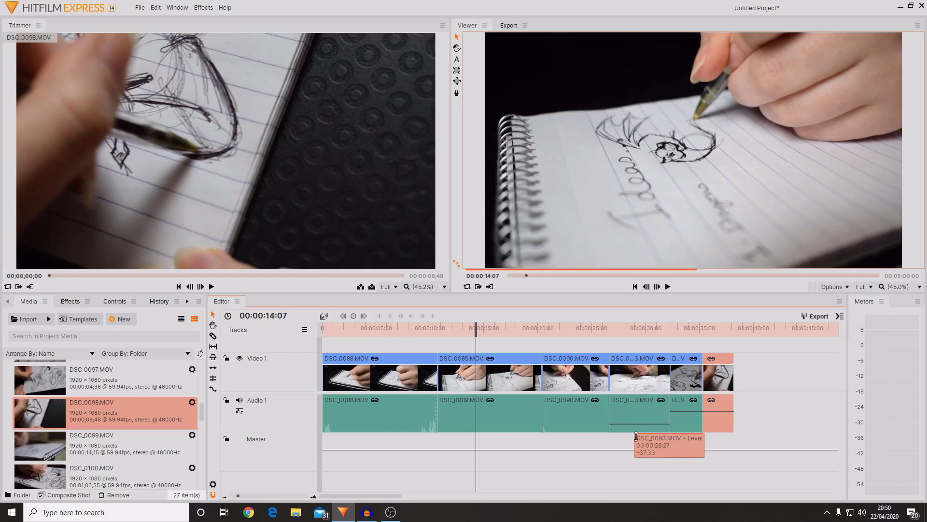
click(683, 409)
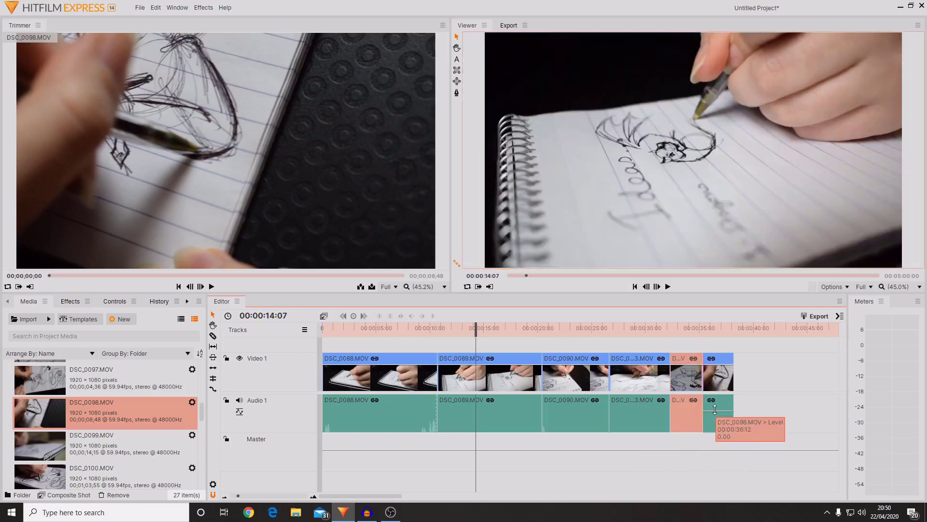
click(599, 327)
drag(38, 444, 739, 376)
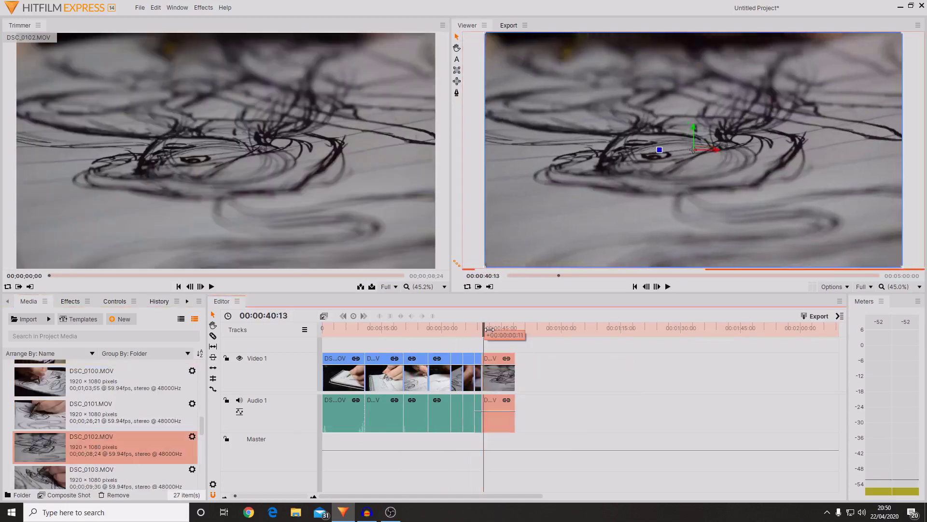
Pause playback at 42:04 and set a start point for DSC_0109 in the Trimmer
click(668, 286)
click(668, 286)
scroll(106, 425, down, 3)
click(91, 405)
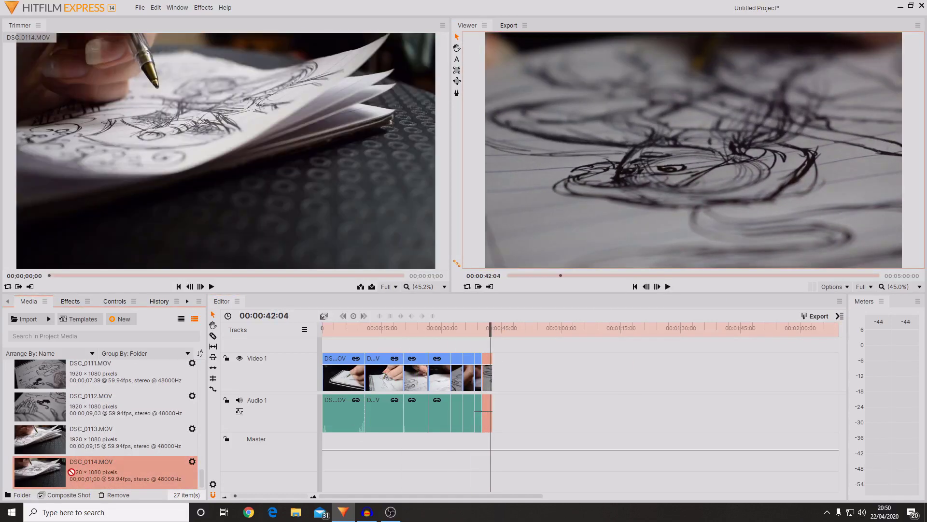
click(240, 275)
drag(240, 275, 253, 275)
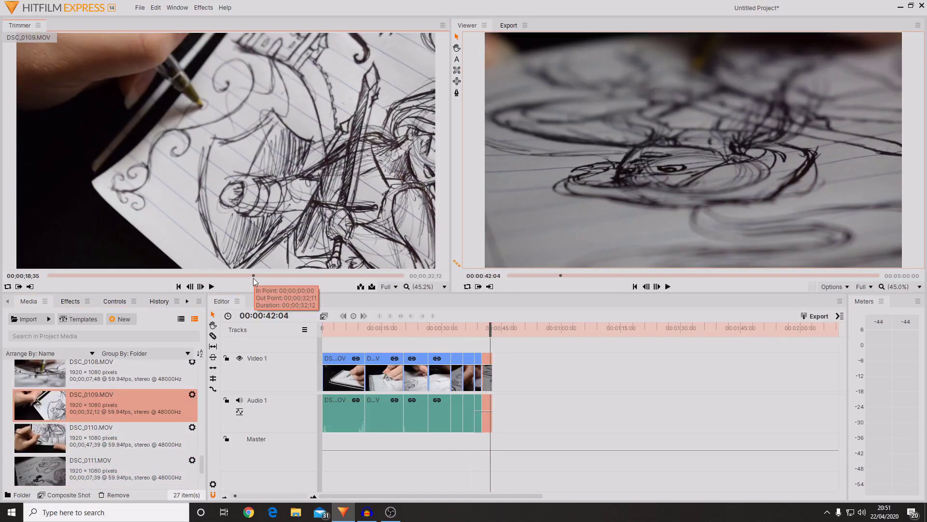
Trim the end clip shorter and append DSC_0109 after the existing clips
click(92, 372)
drag(520, 334, 488, 335)
drag(114, 420, 516, 405)
click(545, 402)
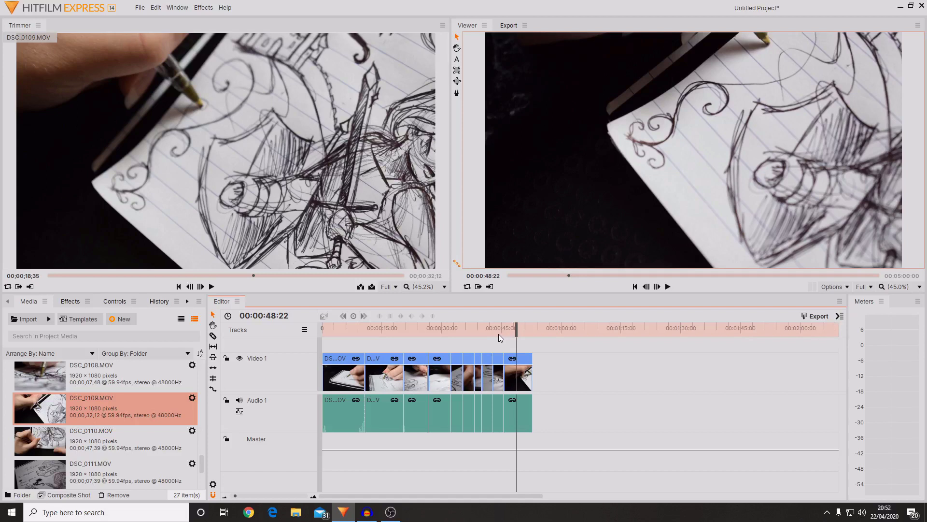
Lower DSC_0088's audio level to -28, play the ending, and close Project Settings unchanged
mouse_move(335, 432)
mouse_down()
mouse_move(337, 421)
mouse_move(337, 436)
mouse_up()
key(space)
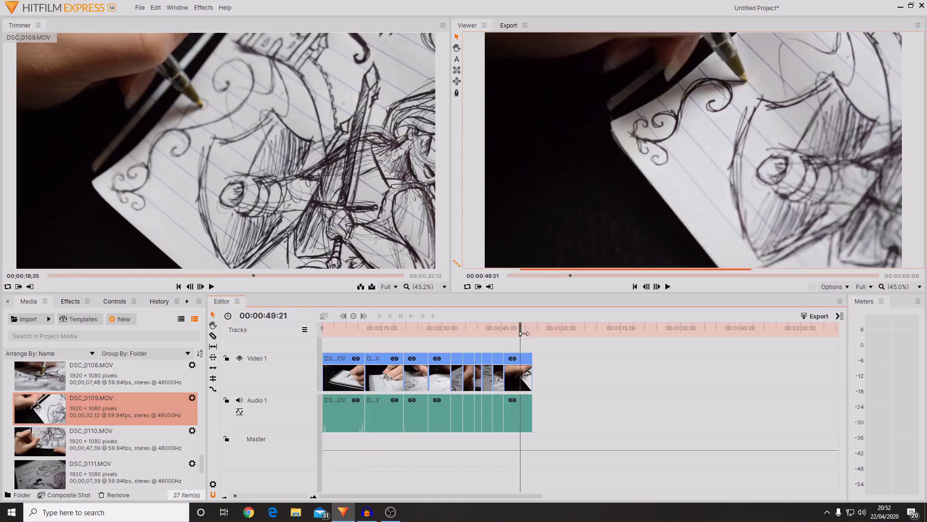
key(space)
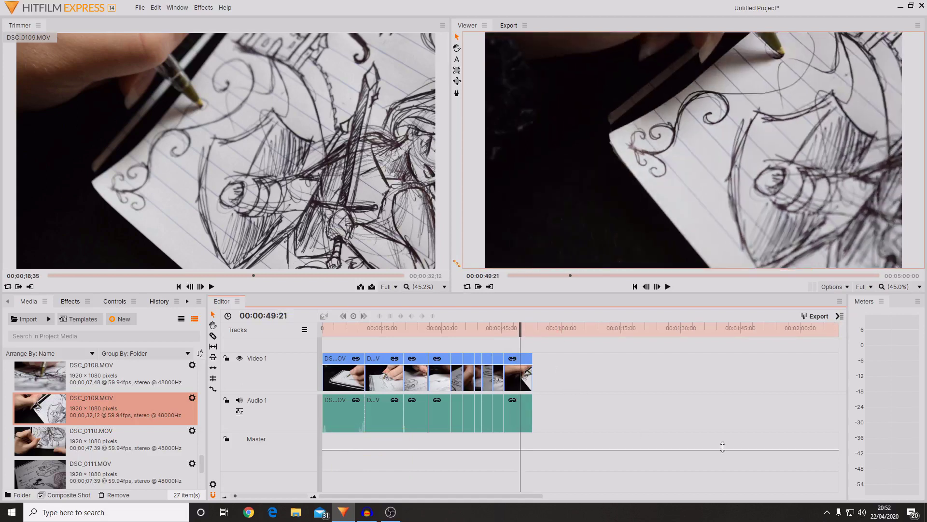
click(213, 485)
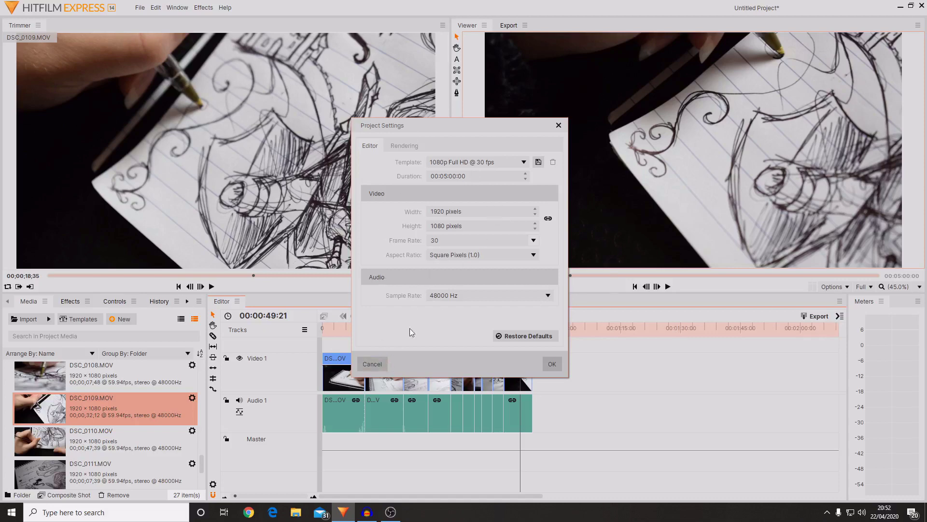
click(372, 363)
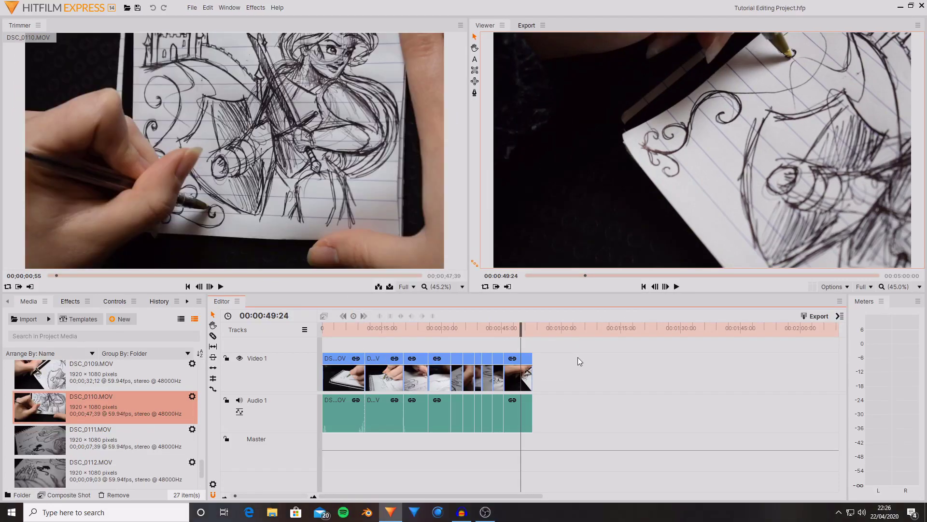